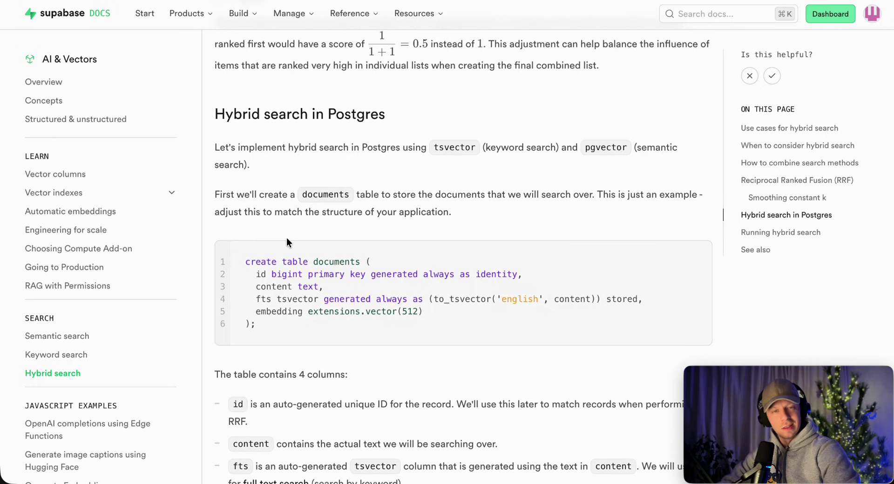
Review the documents table, index and hybrid_search function code in the Hybrid search in Postgres section
left_click_drag(266, 262, 337, 330)
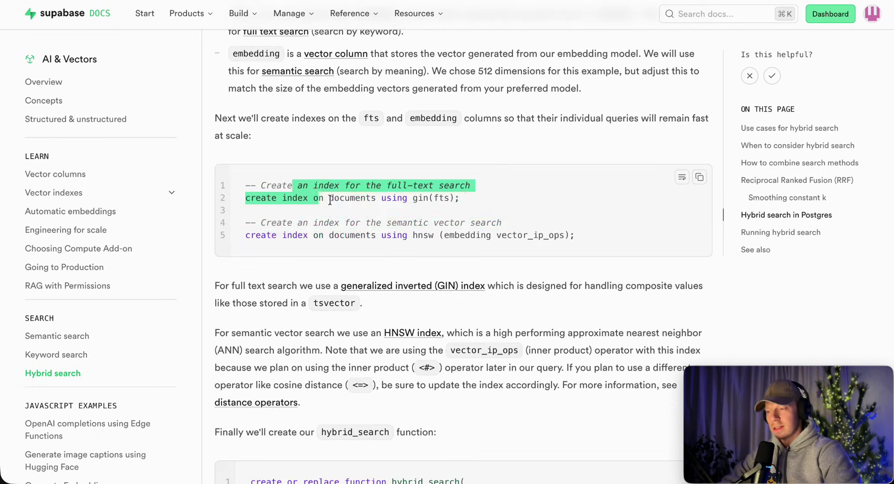
left_click_drag(396, 198, 397, 242)
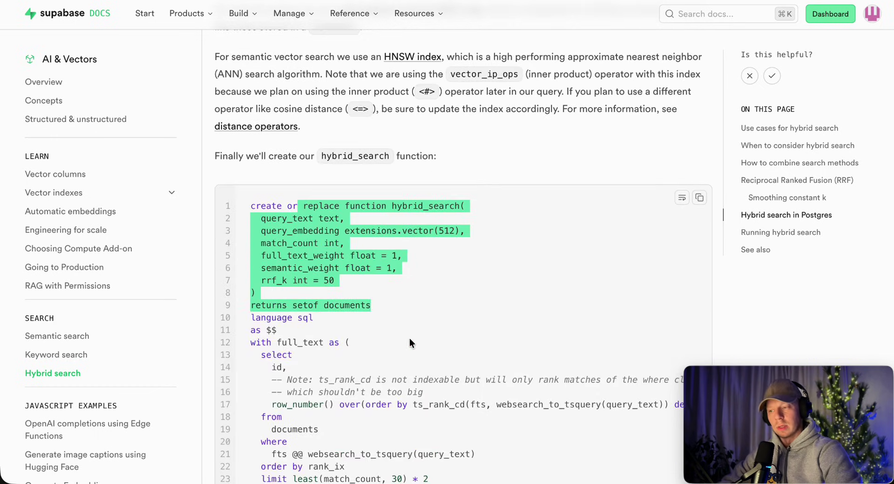
left_click_drag(410, 338, 432, 398)
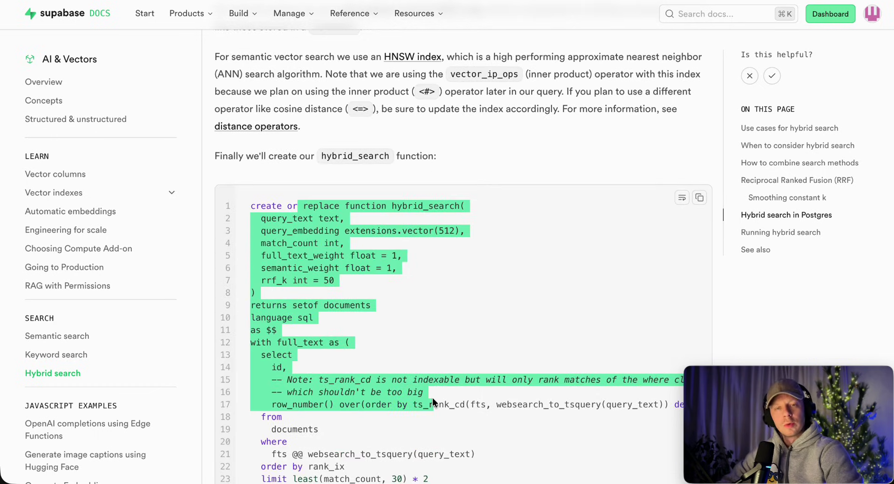
left_click(498, 196)
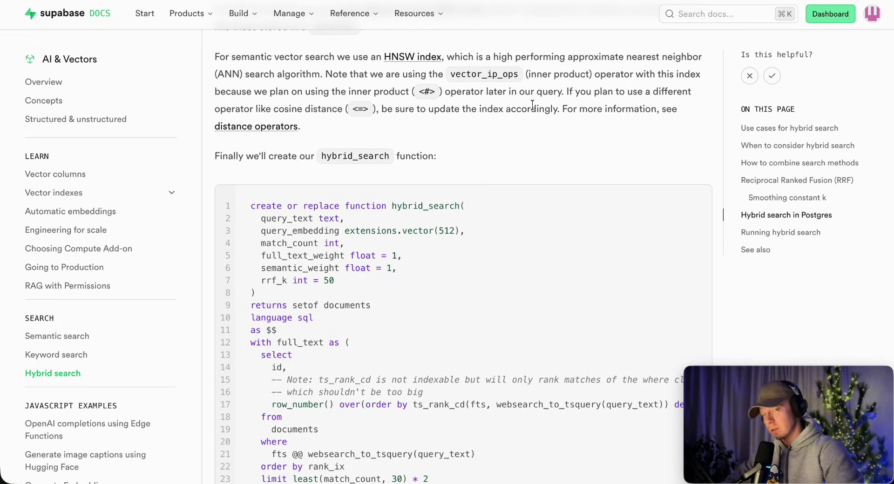
Copy the documentation's create table documents statement into the project's SQL Editor, replacing the existing query
key("ctrl+Tab")
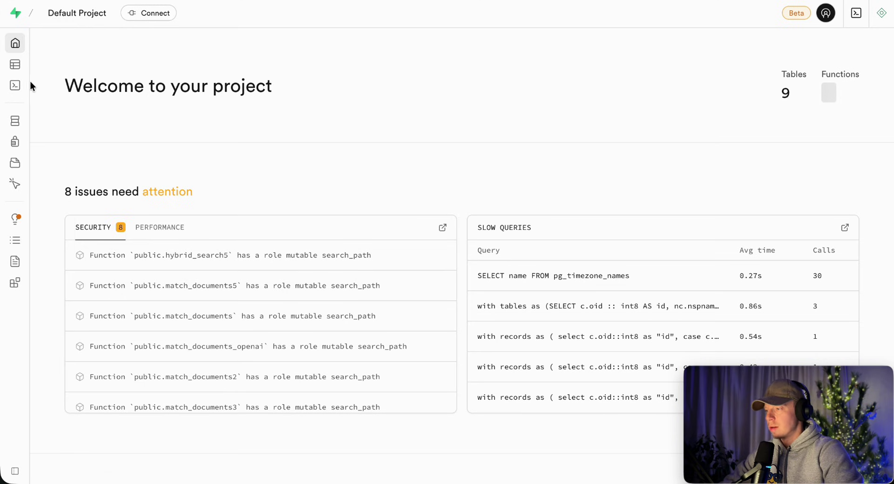
left_click(48, 87)
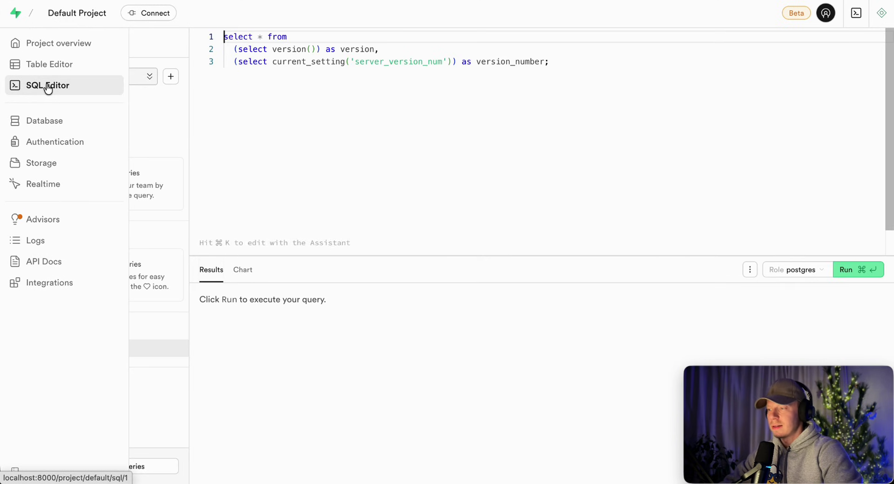
key("ctrl+Tab")
scroll(360, 165, "up", 10)
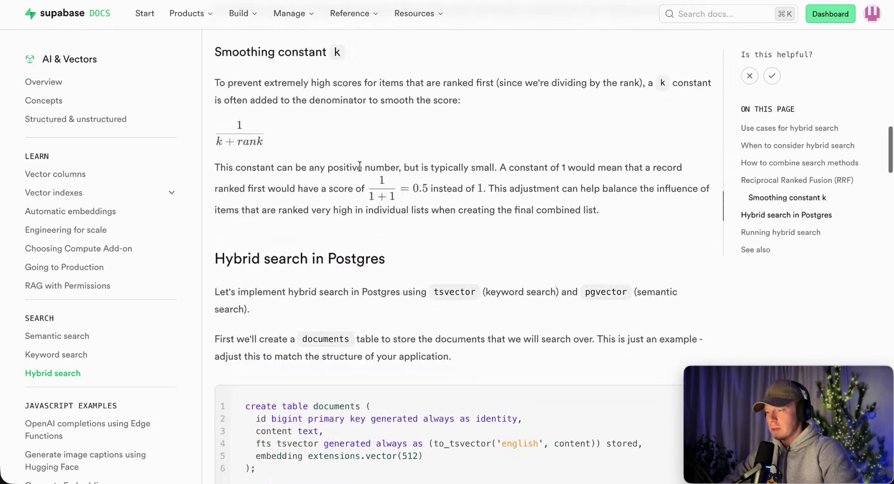
scroll(359, 164, "down", 5)
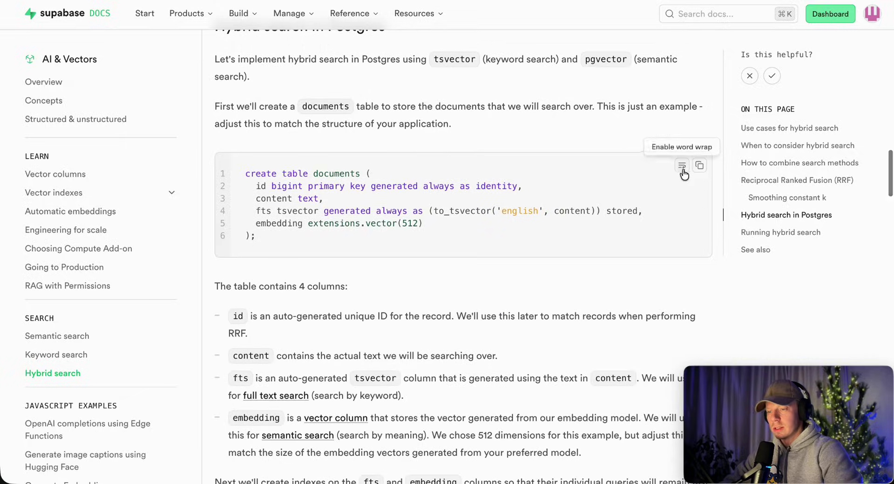
left_click(699, 166)
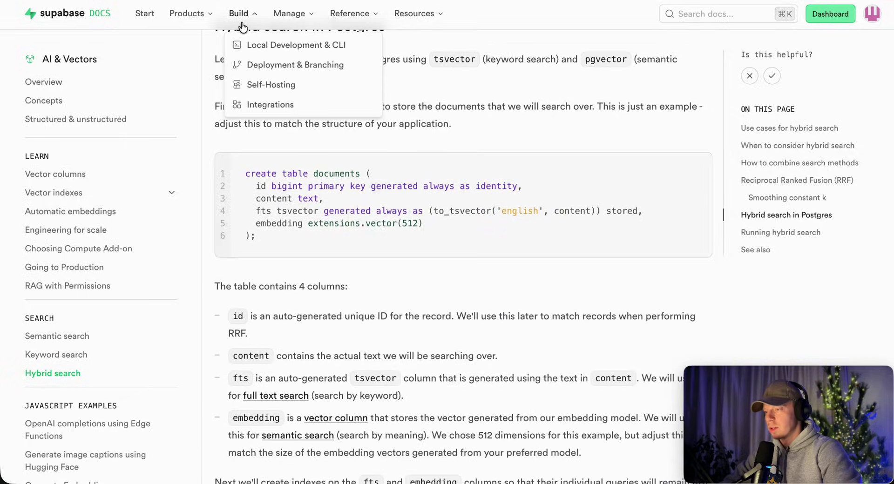
key("ctrl+Tab")
key("super+v")
Rename the table in the statement to documents6, set the embedding vector size to 1536, and try to run it
left_click(329, 36)
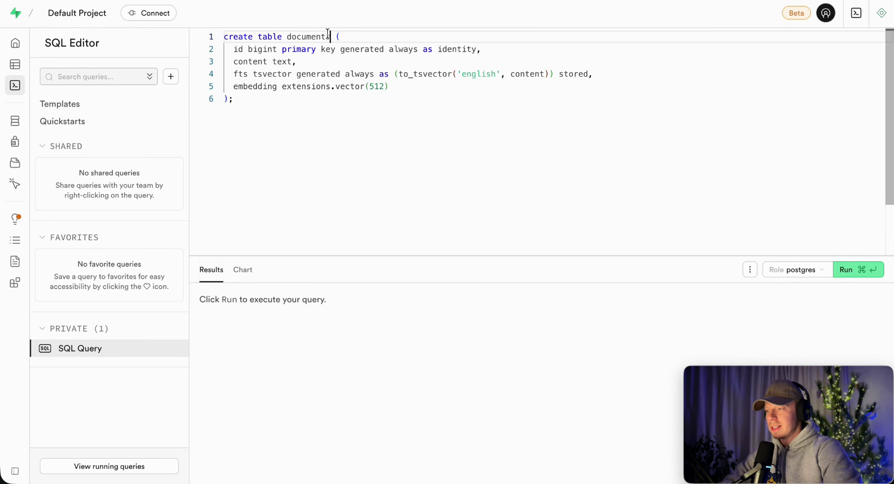
type("6")
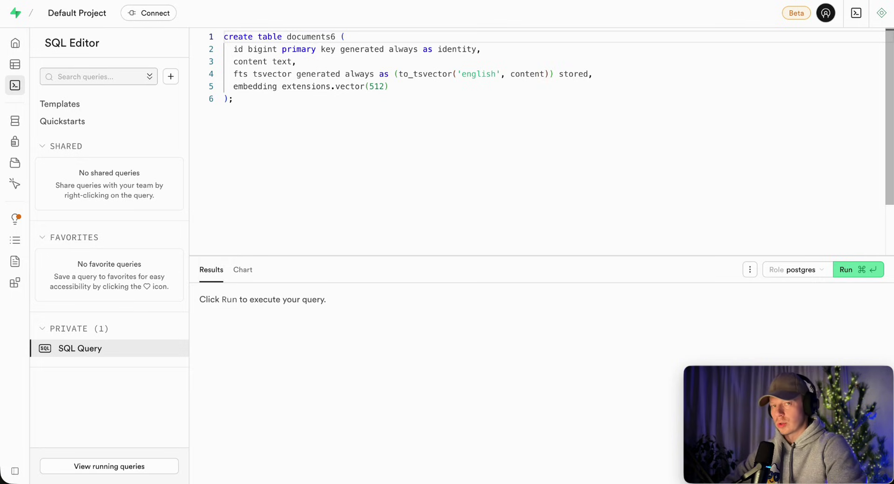
double_click(371, 86)
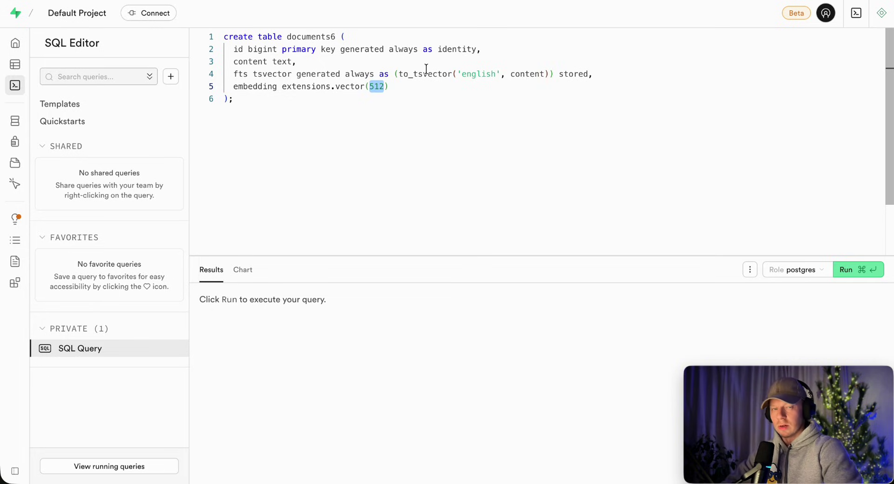
type("15")
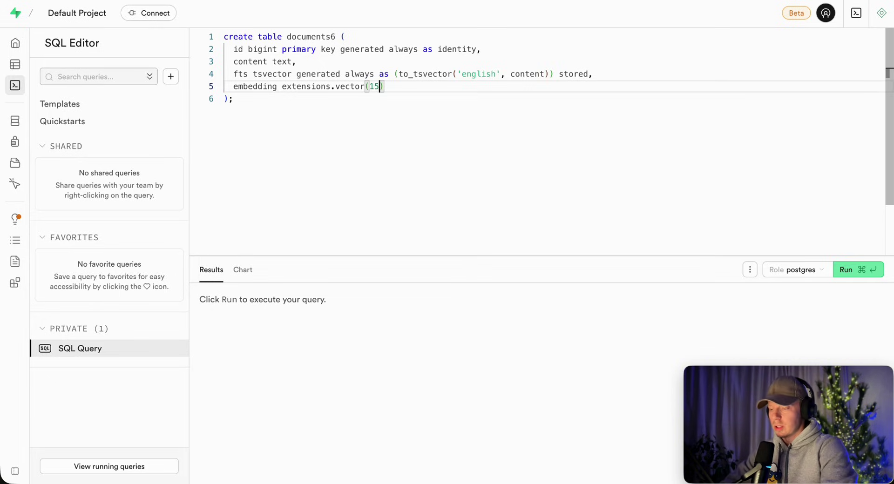
type("36")
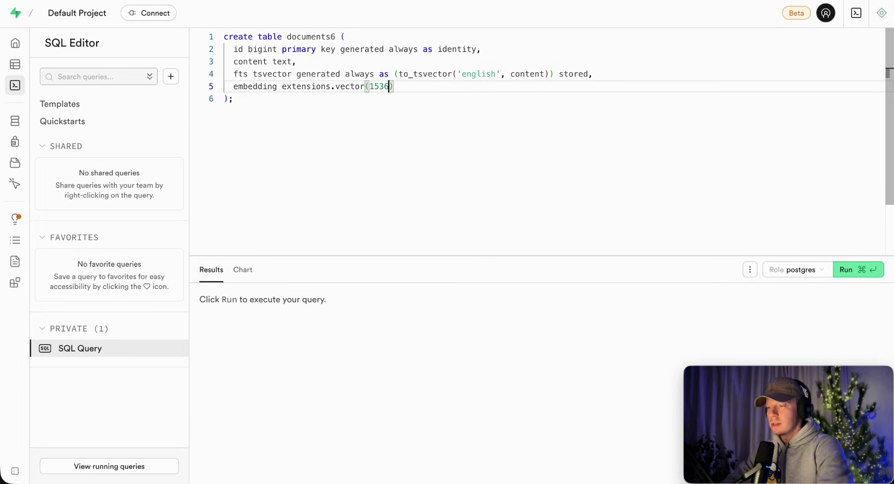
left_click(850, 269)
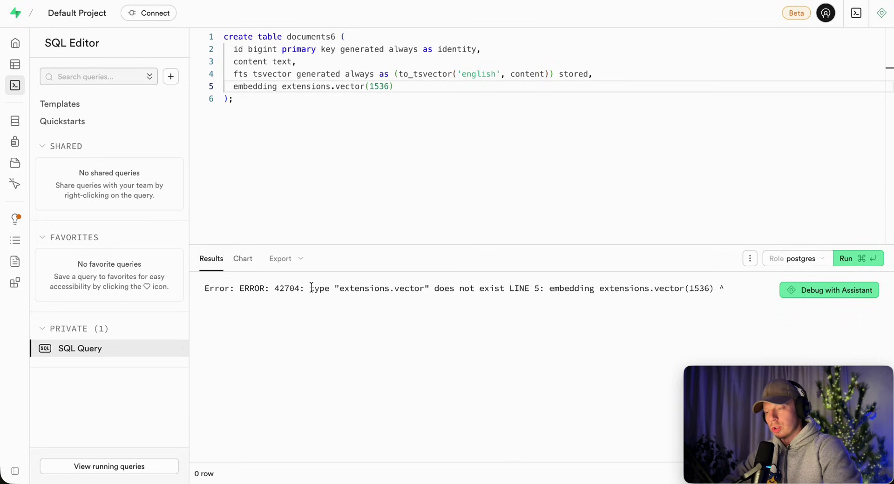
Remove the extensions. prefix from the embedding column's vector type and run the create table statement
double_click(307, 86)
key("BackSpace")
key("Right")
key("BackSpace")
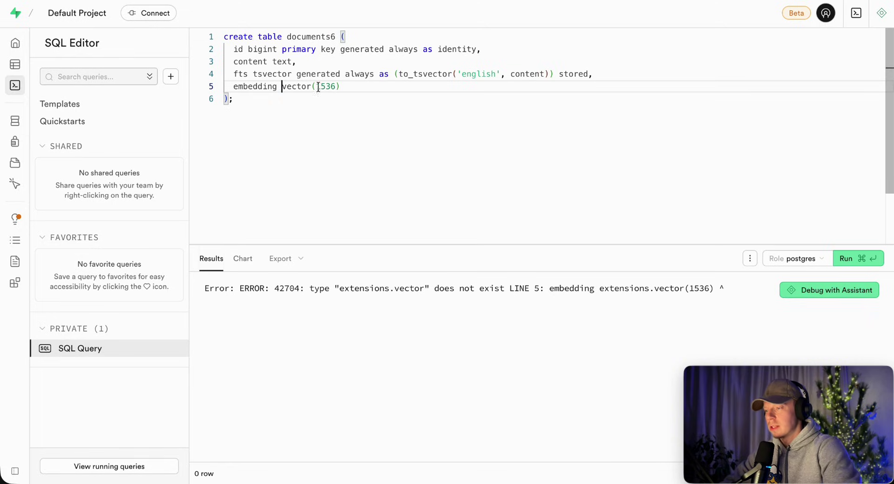
left_click(854, 262)
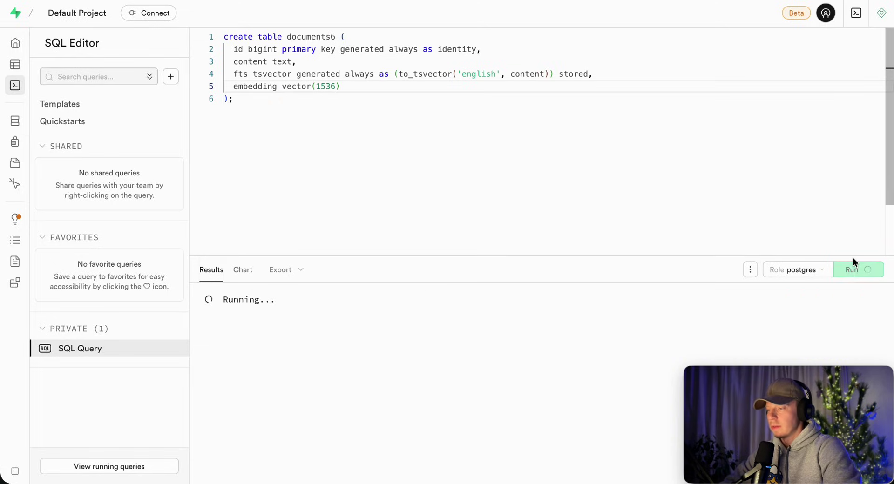
left_click_drag(226, 287, 345, 291)
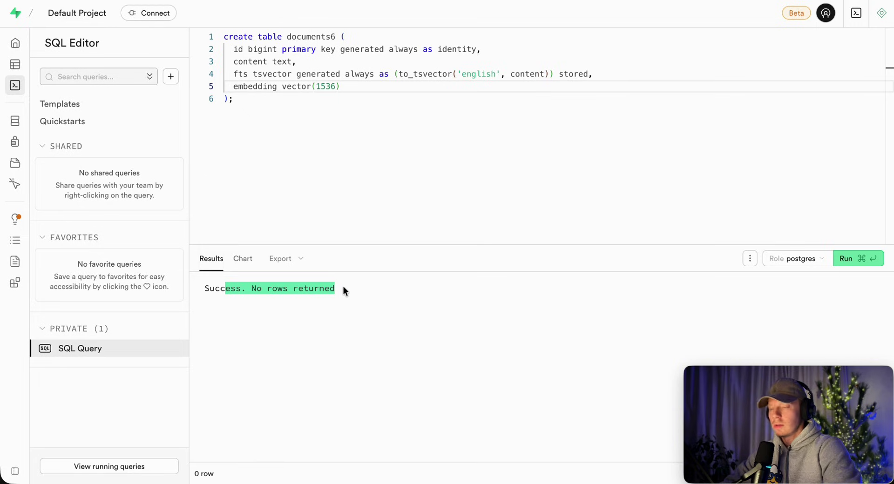
Open the documents6 table's definition for editing in the Table Editor and add a new column
left_click(15, 64)
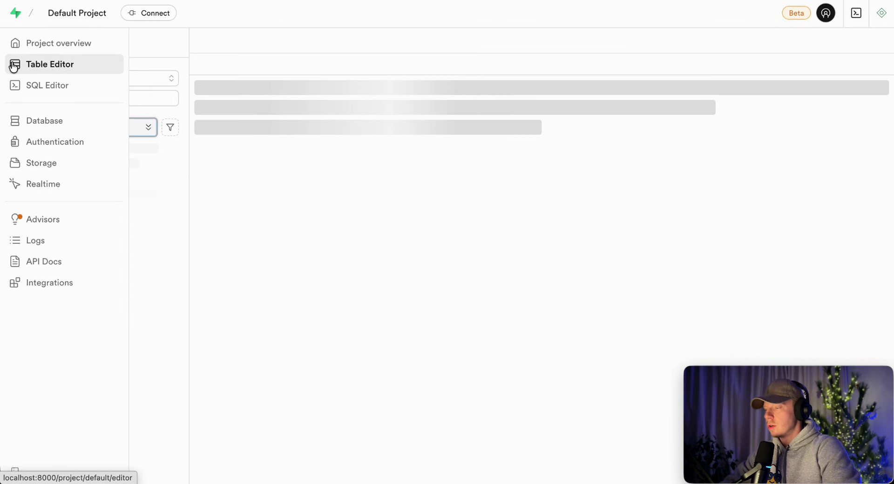
left_click(98, 238)
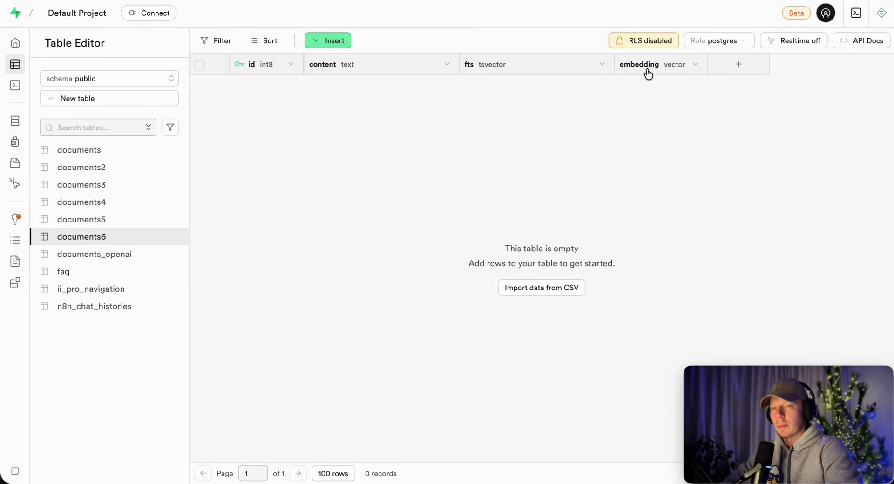
left_click(175, 238)
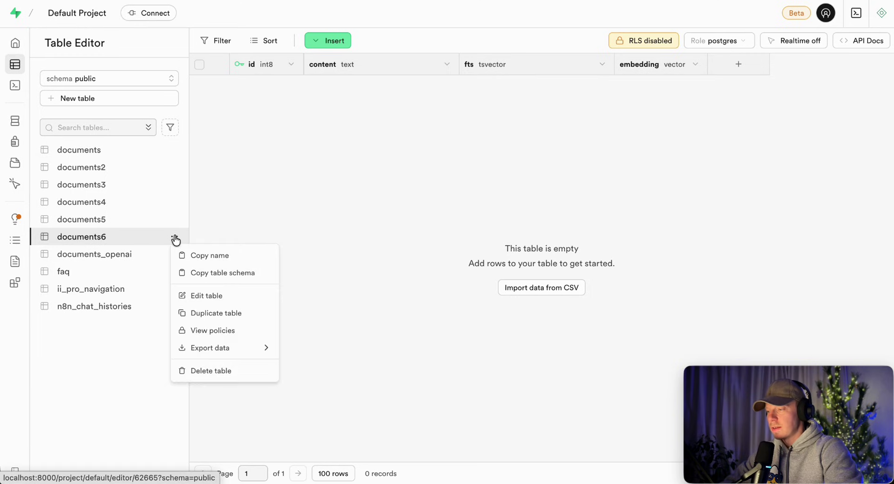
left_click(208, 296)
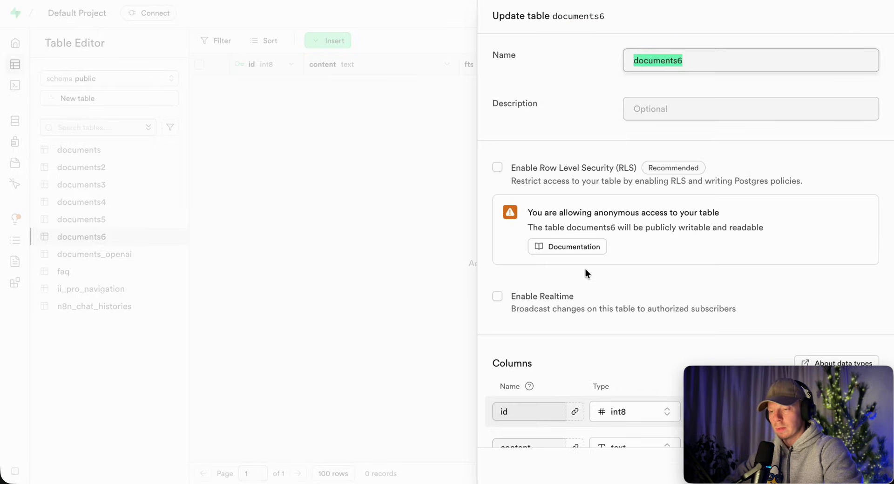
scroll(585, 273, "down", 5)
left_click(686, 319)
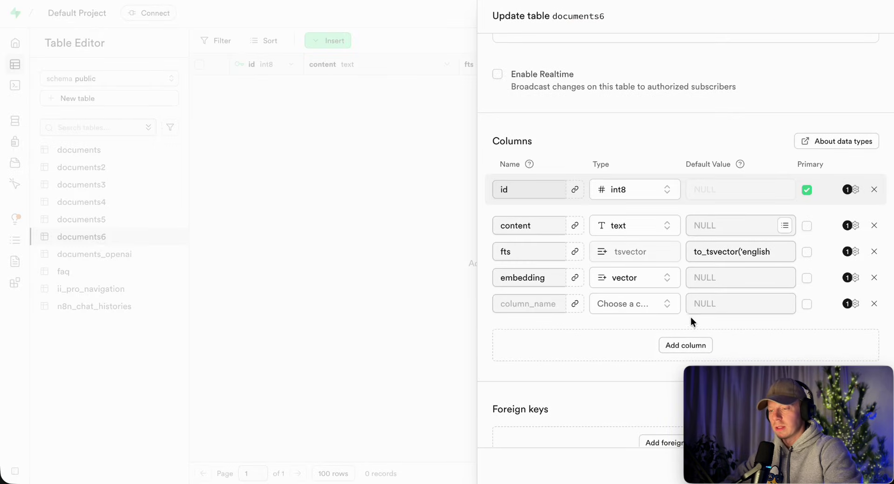
left_click(521, 305)
type("sym")
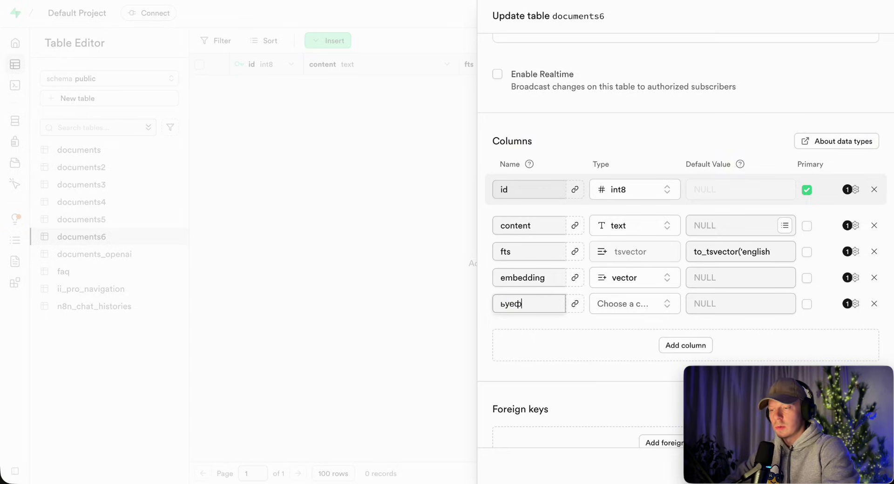
key("BackSpace")
key("BackSpace")
key("BackSpace")
Name the new column metadata, set its type to jsonb, and save the documents6 table
left_click(529, 303)
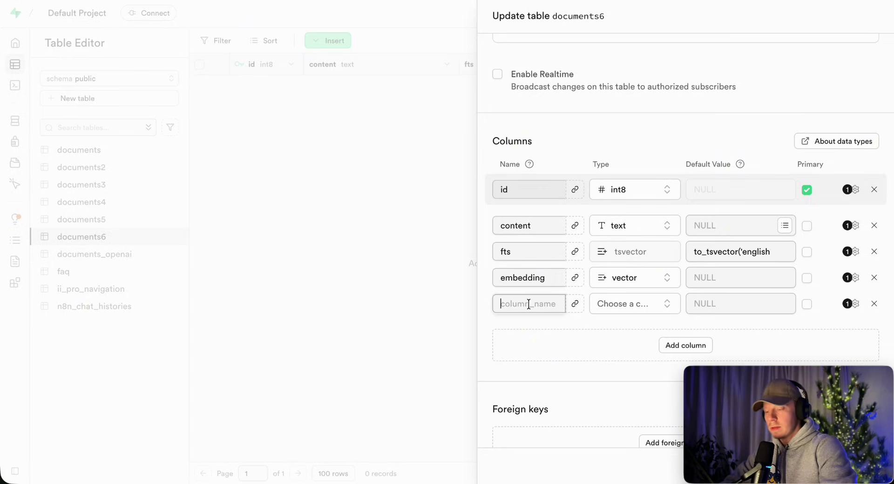
type("mea")
type("tadata")
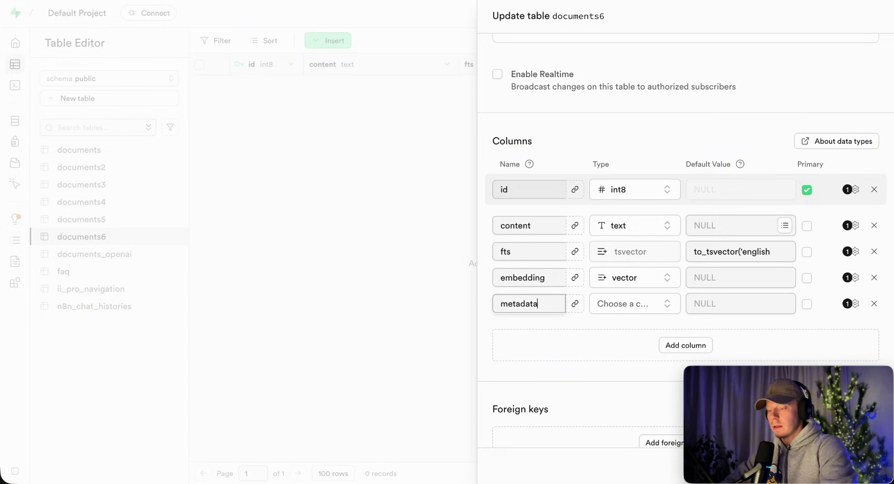
left_click(630, 306)
left_click(554, 239)
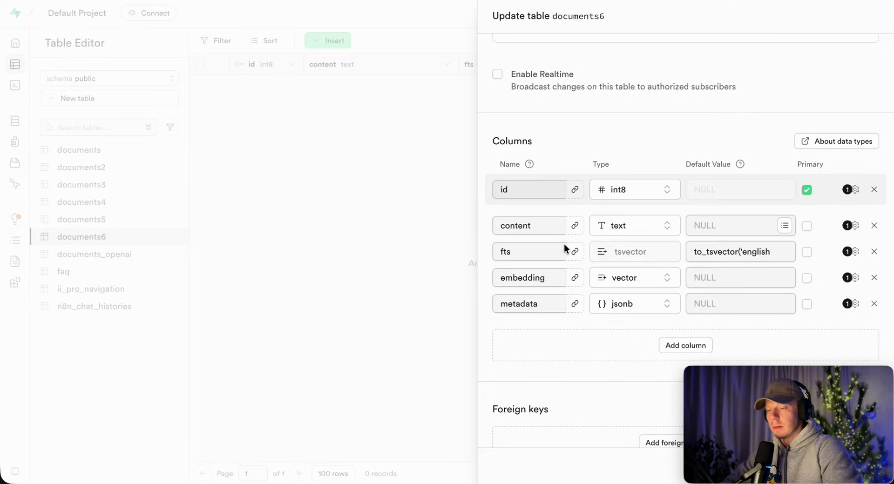
left_click(866, 468)
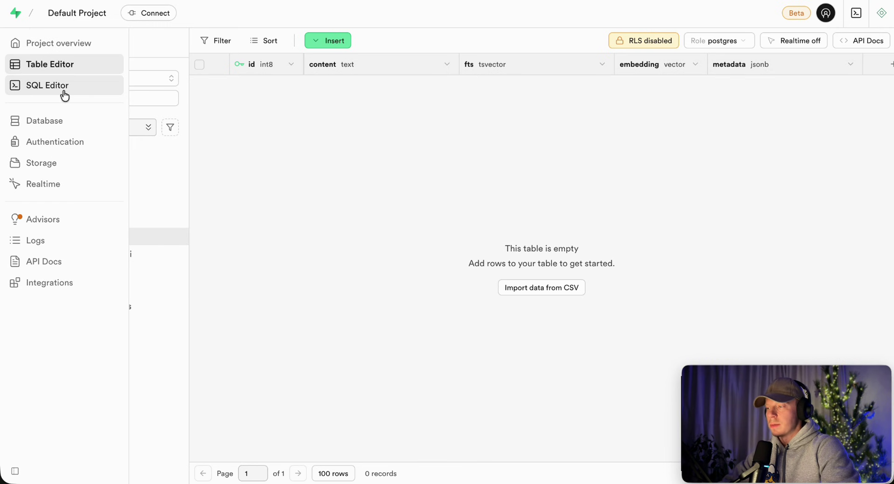
Replace the SQL Editor query with the documentation's index statements for full-text and semantic vector search
left_click(60, 87)
key("super+Tab")
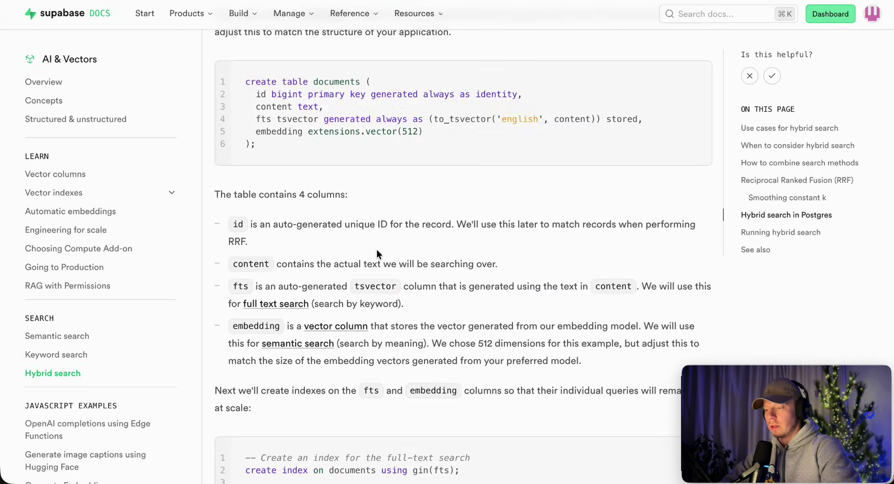
scroll(376, 250, "down", 5)
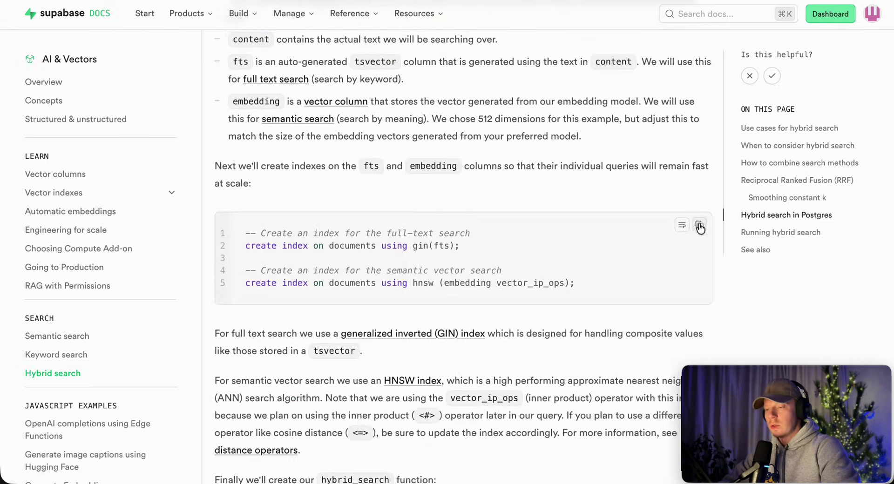
left_click(699, 228)
mouse_move(255, 14)
key("super+Tab")
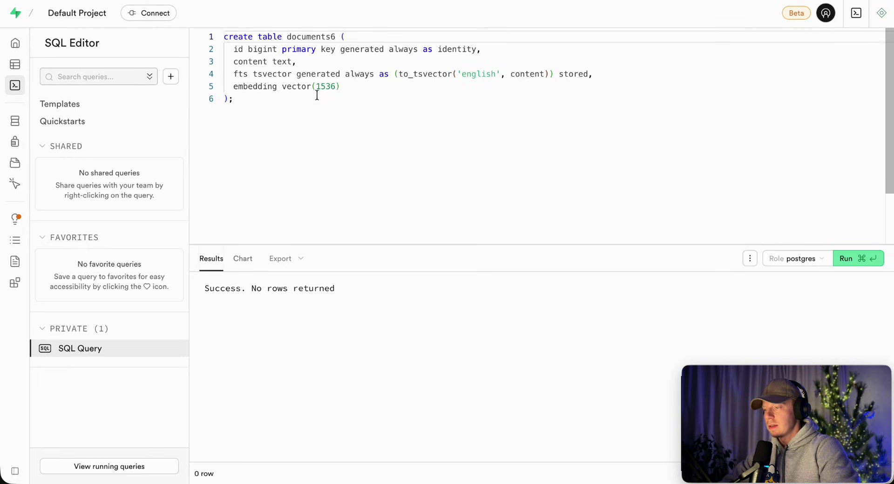
key("super+a")
key("super+v")
Change the table name in both create index statements to documents6 and run the query
left_click(345, 49)
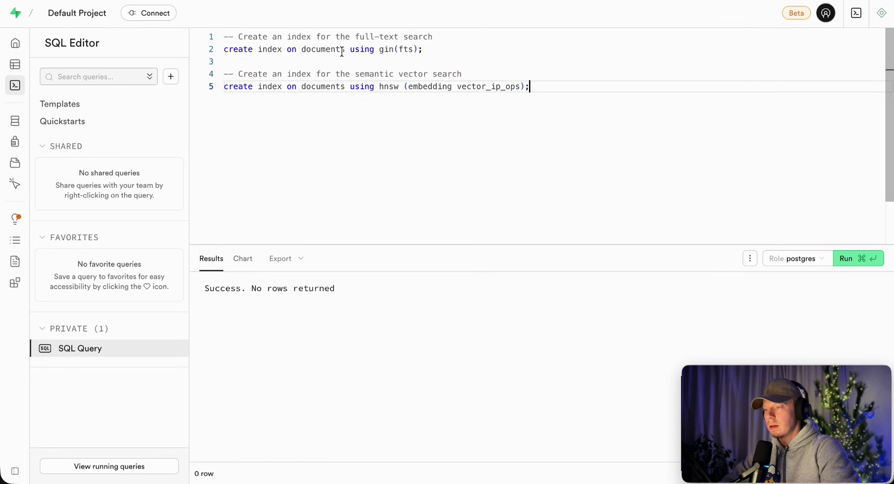
type("6")
left_click(345, 86)
type("6")
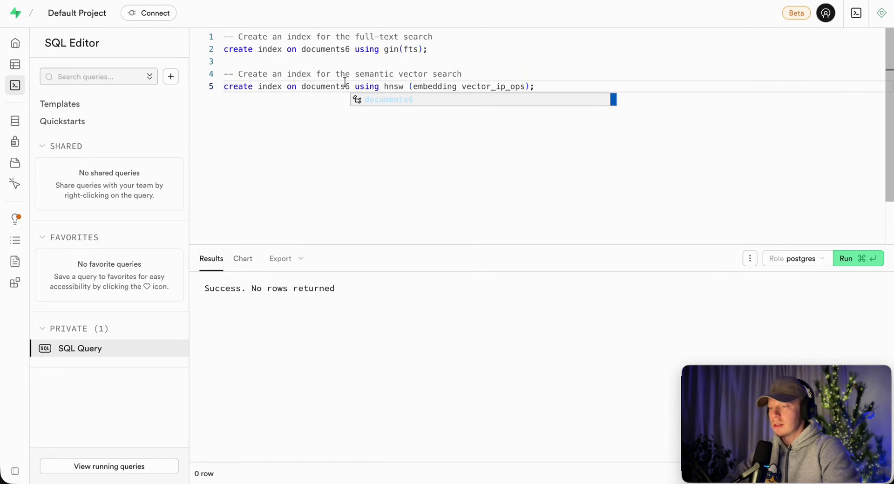
key("super+Right")
left_click(867, 263)
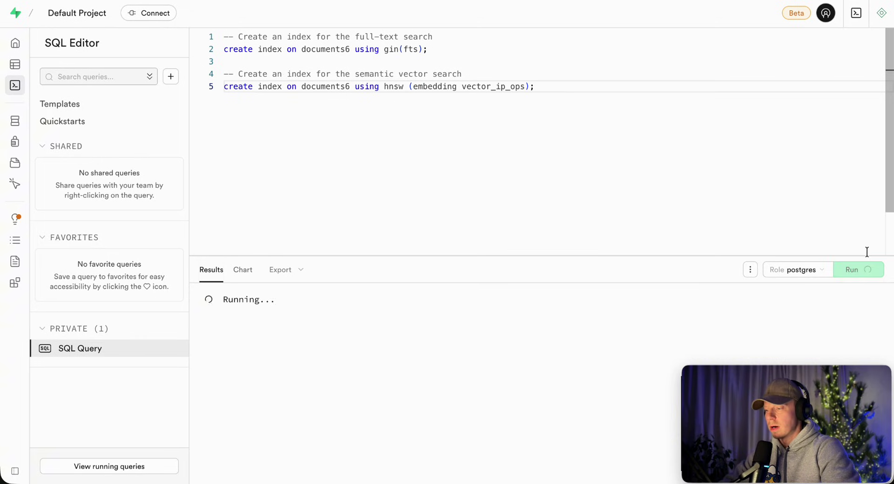
left_click_drag(225, 290, 373, 289)
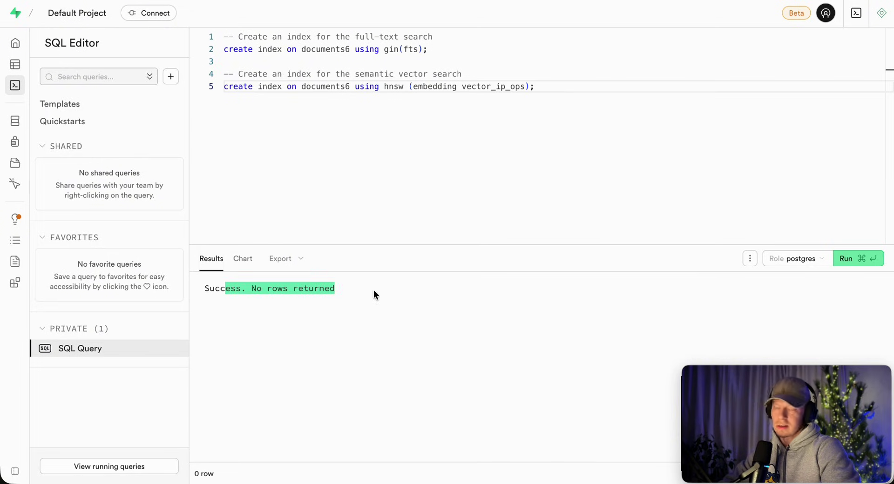
Open the database's index list and check the embedding and fts indexes of the documents6 table
left_click(55, 122)
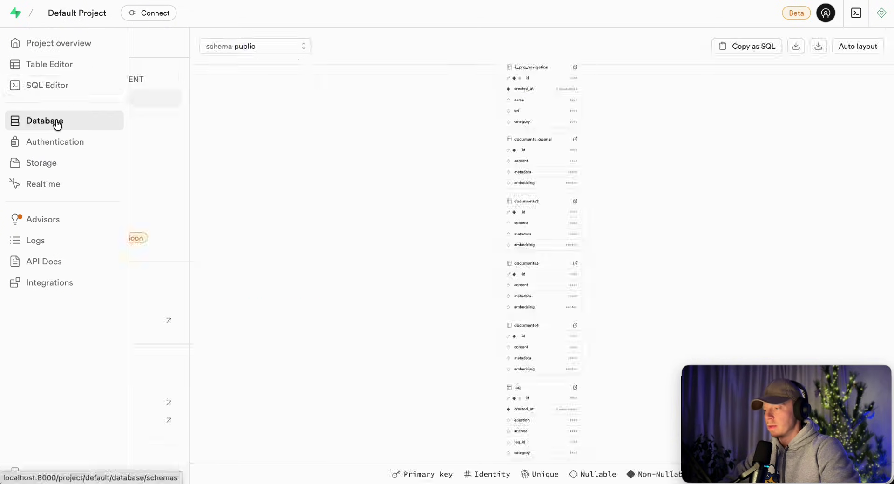
left_click(71, 209)
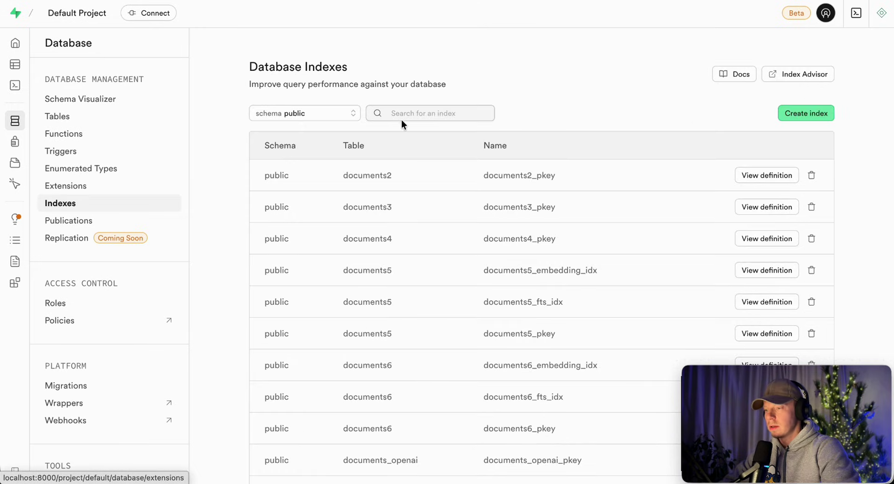
scroll(401, 120, "down", 2)
left_click_drag(489, 294, 550, 362)
left_click(573, 357)
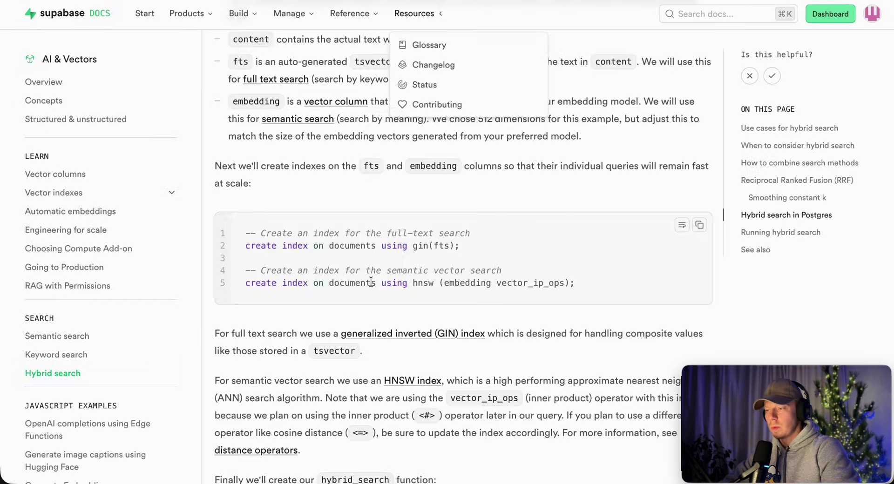
Replace the SQL Editor query with the hybrid_search function definition from the hybrid search documentation
scroll(371, 280, "down", 8)
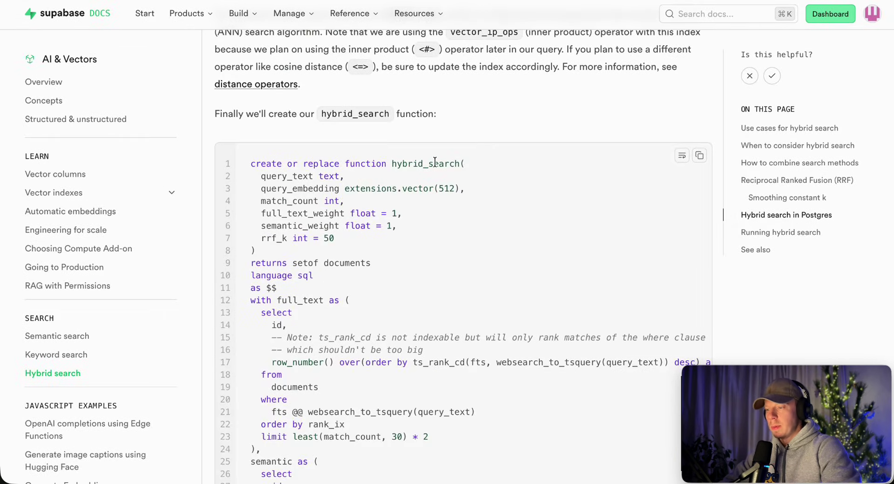
left_click_drag(322, 166, 316, 277)
left_click(519, 134)
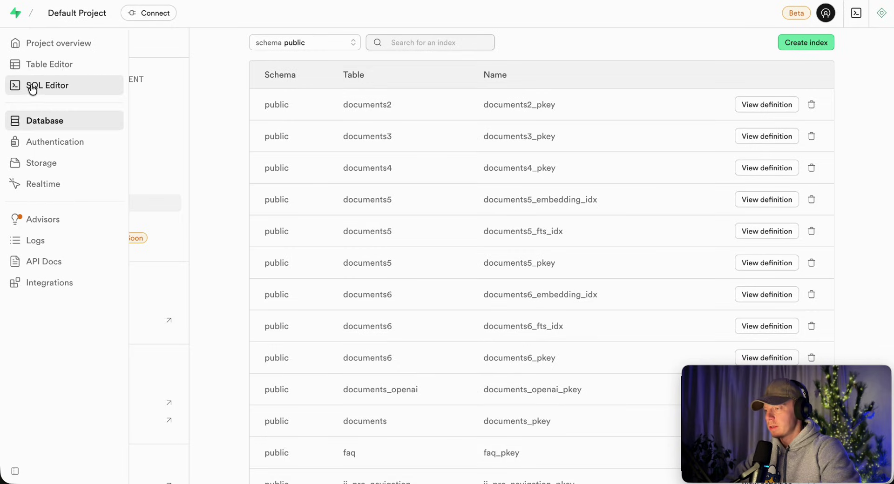
left_click(34, 86)
key("super+a")
key("super+v")
scroll(359, 66, "up", 10)
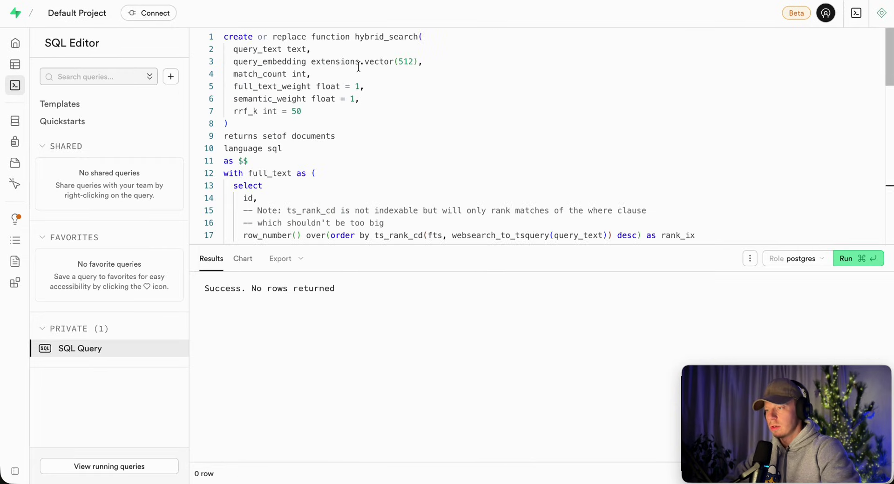
Rename the function in the create statement to hybrid_search6
left_click(382, 87)
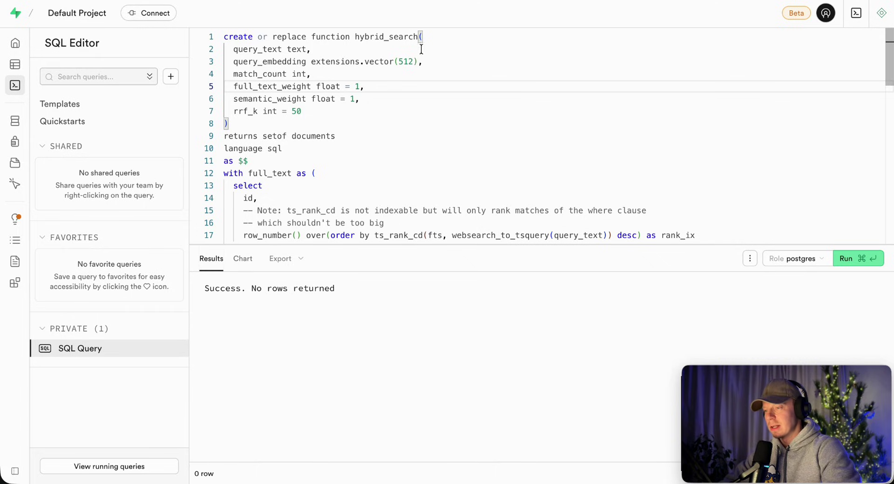
left_click(416, 36)
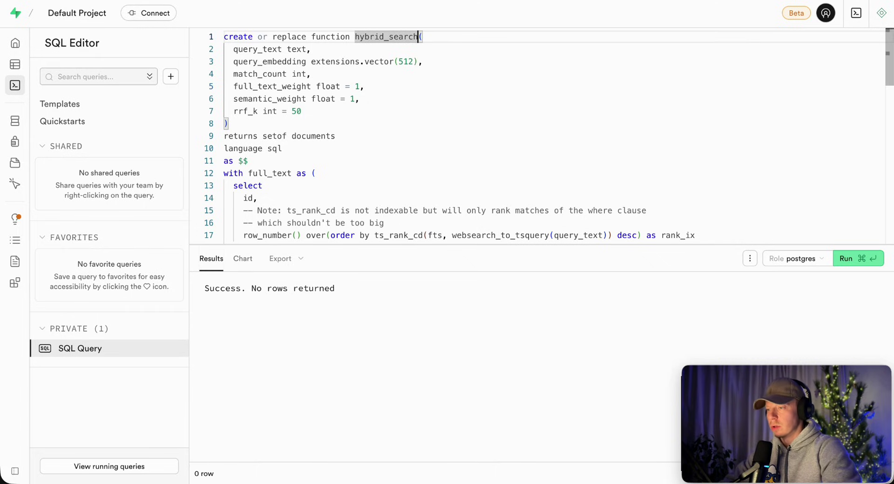
type("6")
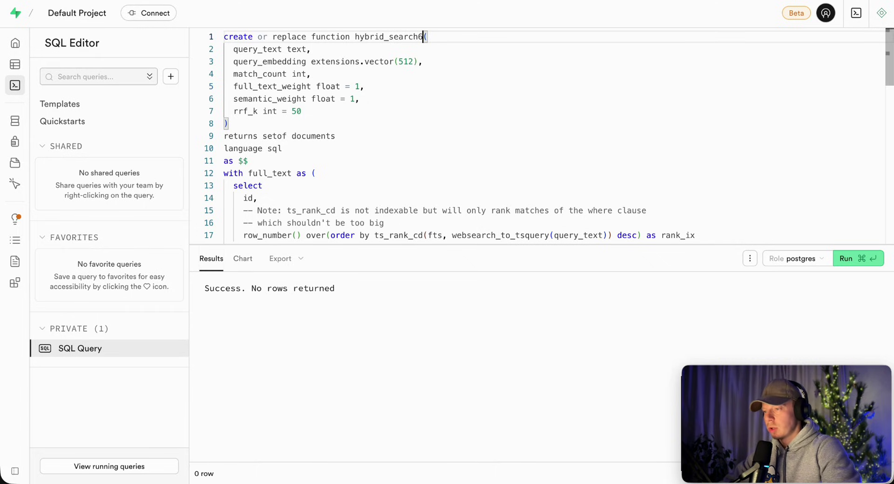
Change the query_embedding parameter's type to vector(1536), removing its extensions schema prefix
double_click(405, 61)
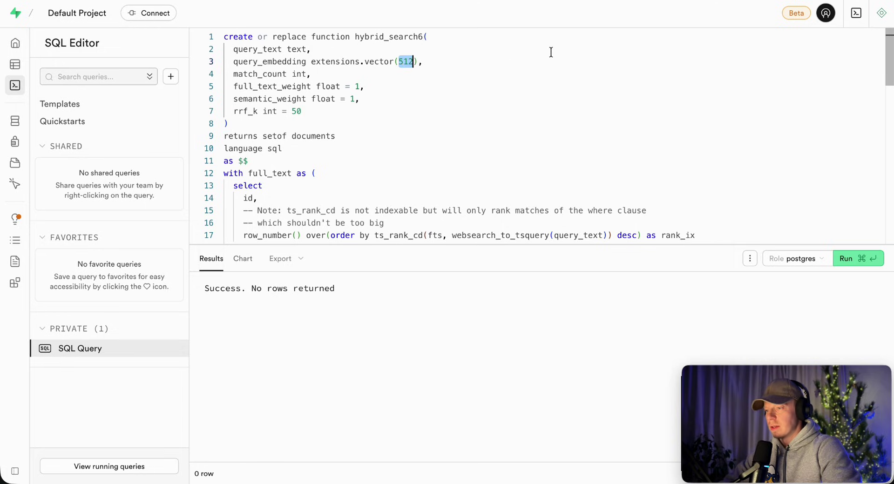
type("1536")
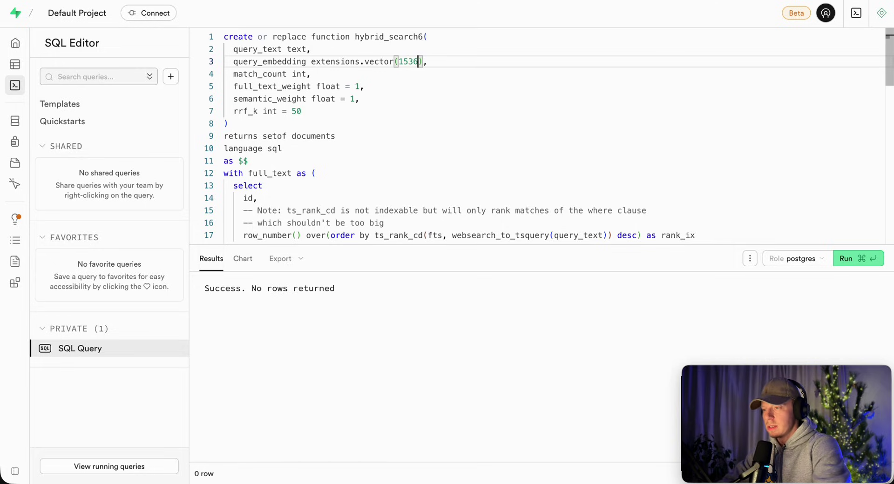
left_click(364, 61)
key("BackSpace")
key("BackSpace")
key("BackSpace")
key("BackSpace")
key("BackSpace")
key("BackSpace")
key("BackSpace")
key("BackSpace")
key("BackSpace")
key("BackSpace")
key("BackSpace")
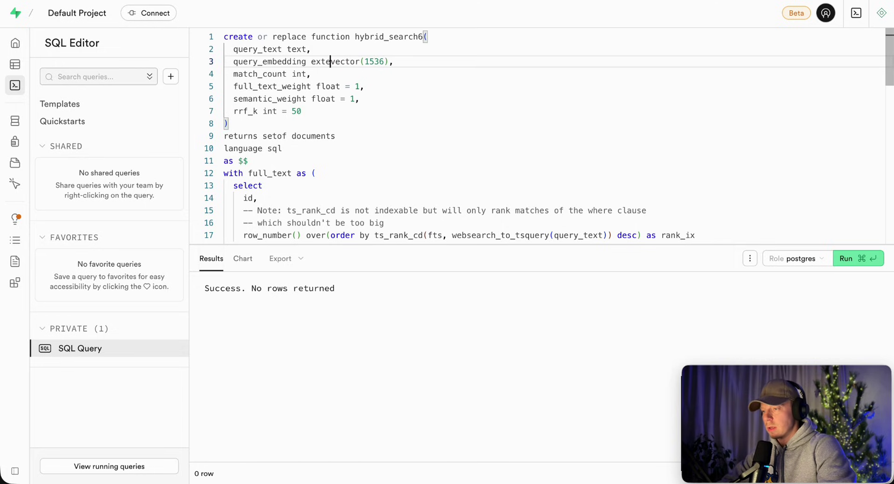
left_click(337, 111)
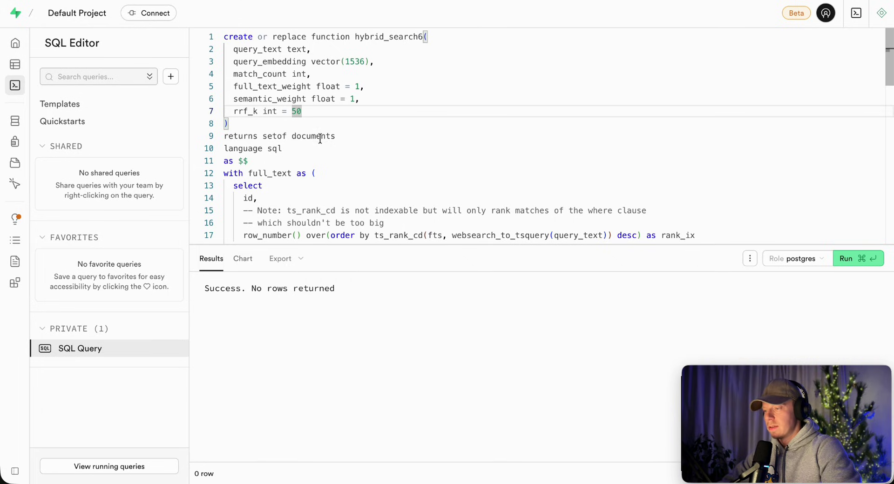
Change every documents table reference in the function, from the return type to the join and id, to documents6
left_click(320, 137)
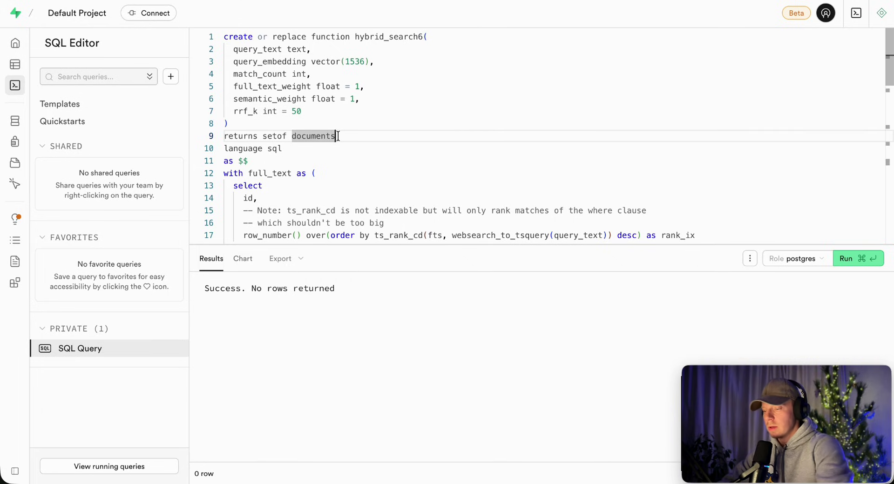
scroll(338, 136, "down", 5)
type("6")
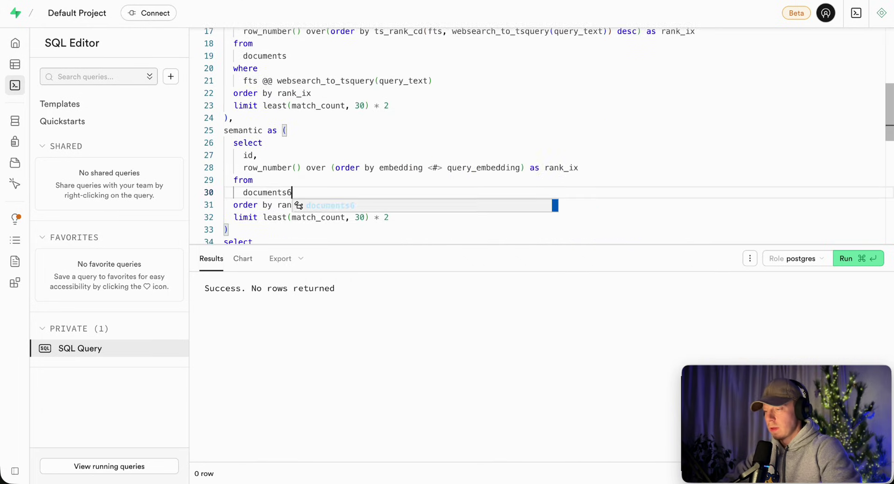
scroll(535, 135, "down", 5)
left_click(321, 184)
type("6")
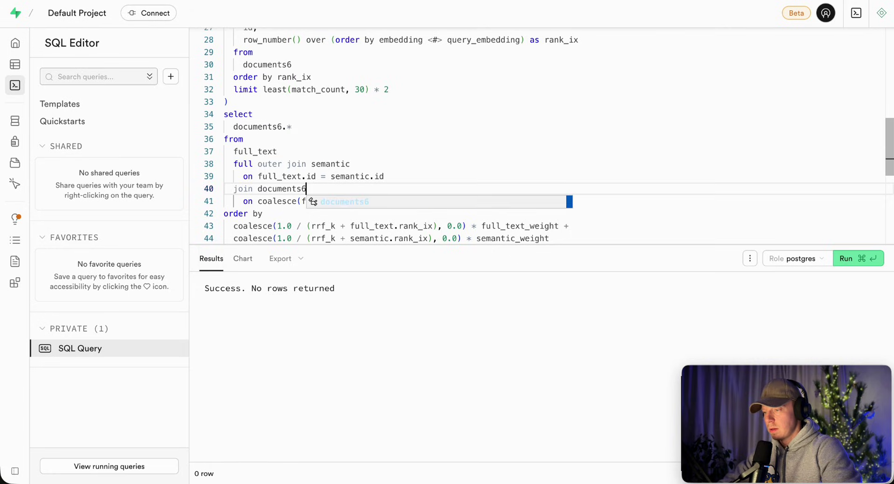
Run the query to create the hybrid_search6 function, and check the result against the function name
scroll(368, 144, "down", 3)
left_click(235, 200)
left_click(847, 258)
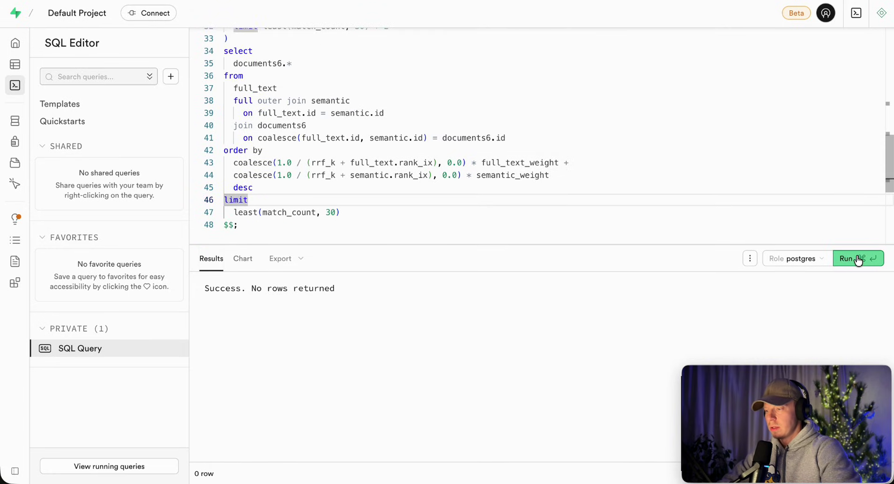
left_click_drag(226, 288, 297, 289)
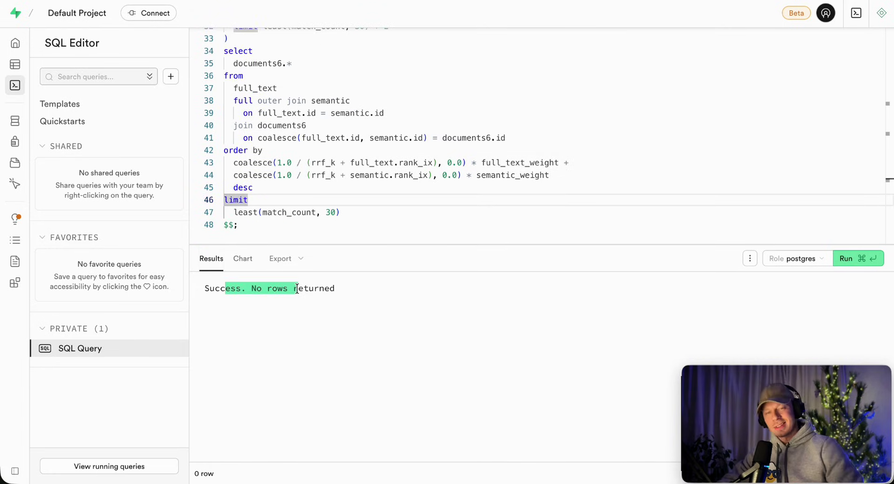
scroll(426, 81, "up", 10)
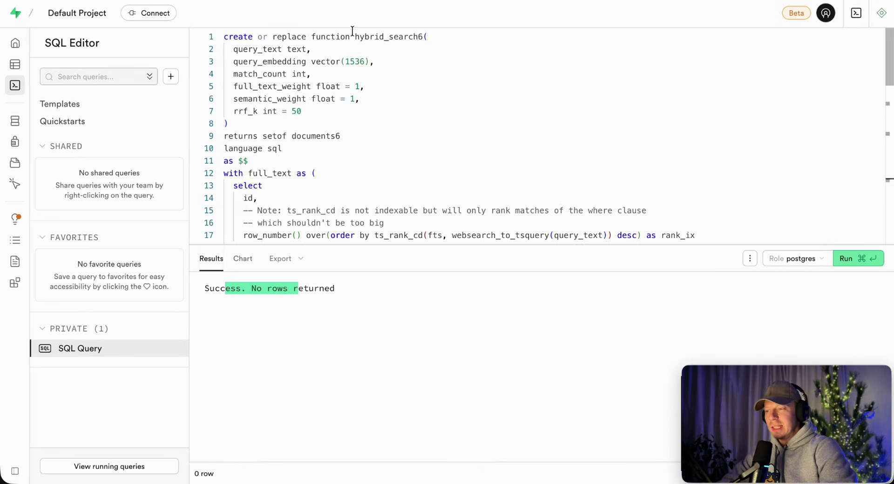
left_click_drag(355, 36, 423, 36)
left_click(455, 40)
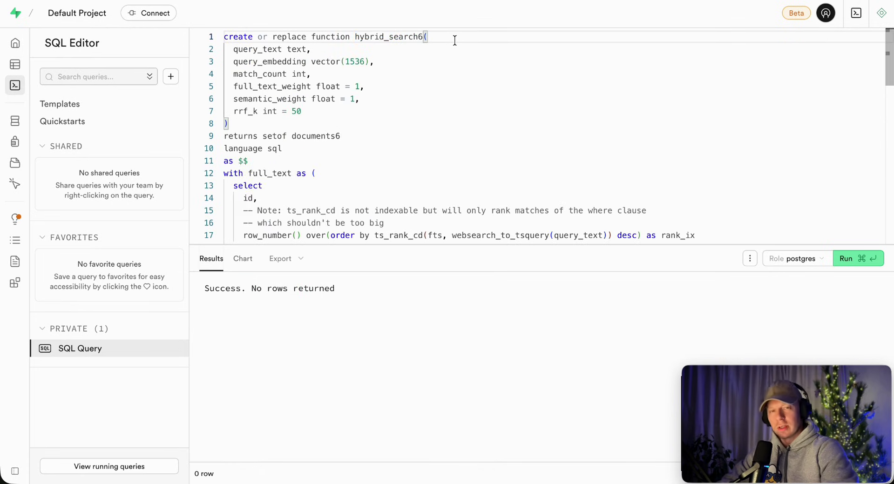
Review the documentation's breakdown of the hybrid_search parameters and its SQL example for running the function
key("ctrl+Tab")
scroll(413, 276, "down", 13)
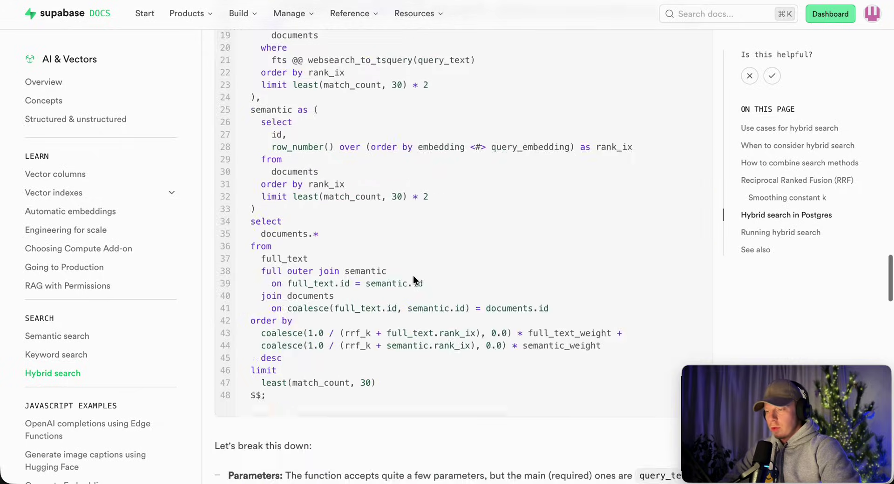
scroll(412, 275, "down", 10)
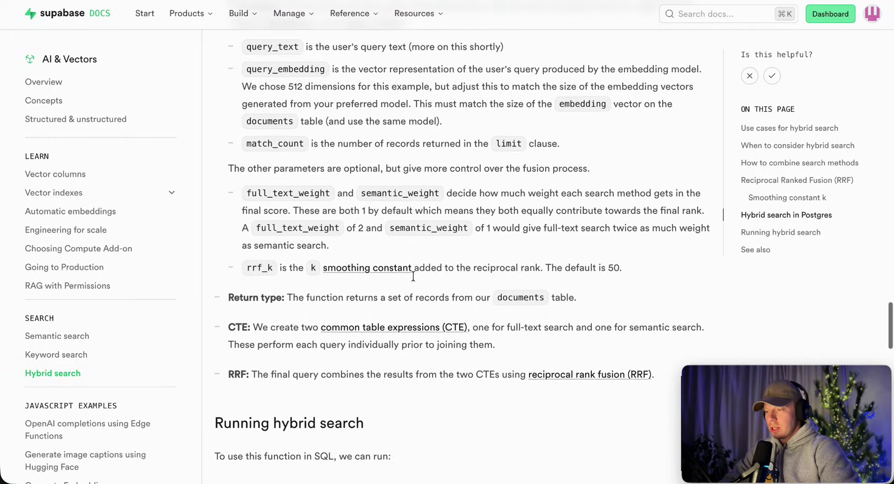
scroll(412, 275, "down", 2)
scroll(412, 275, "up", 1)
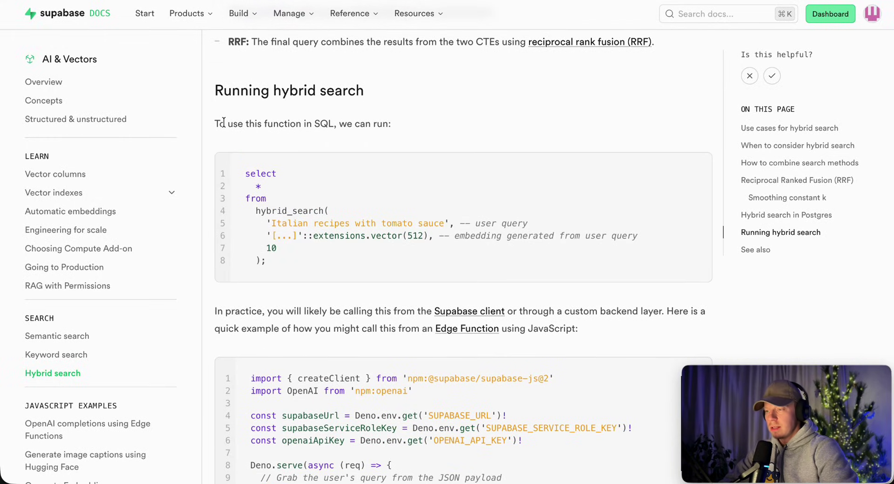
left_click_drag(224, 122, 380, 123)
left_click(404, 124)
Examine the documentation's JavaScript Edge Function example, including the OpenAI embedding request and the hybrid_search RPC call
scroll(404, 123, "down", 3)
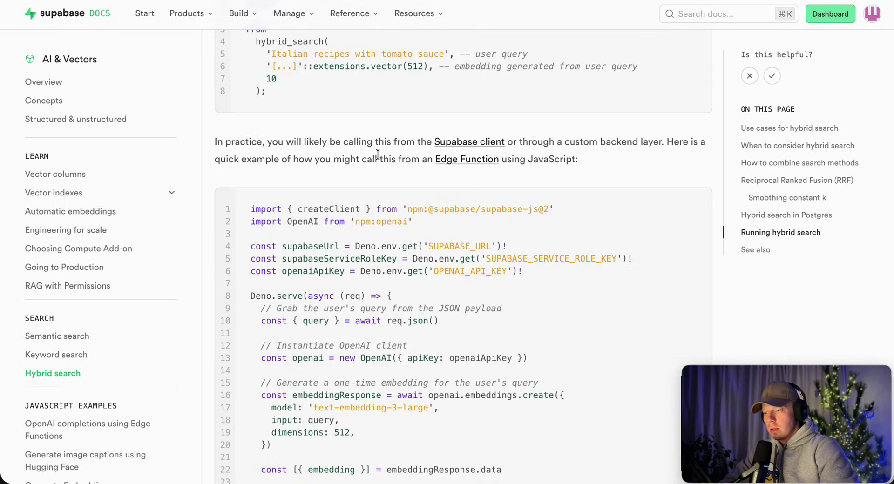
left_click_drag(375, 159, 546, 159)
left_click(565, 160)
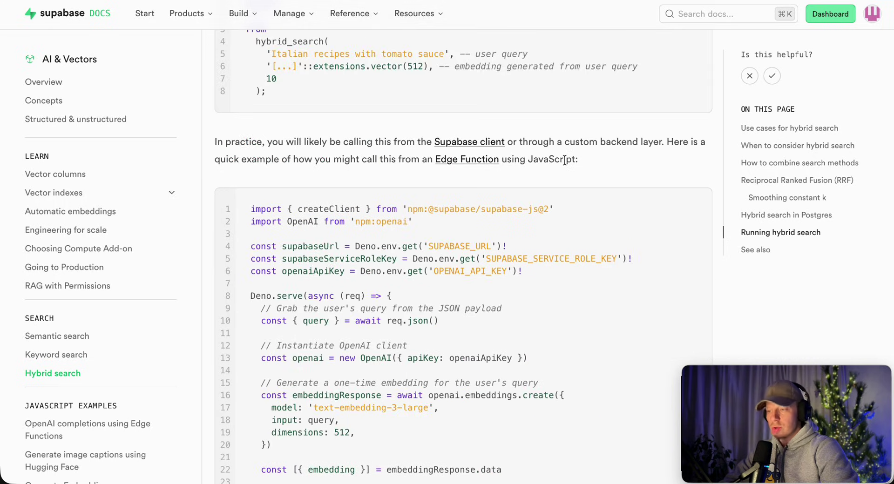
scroll(565, 160, "down", 1)
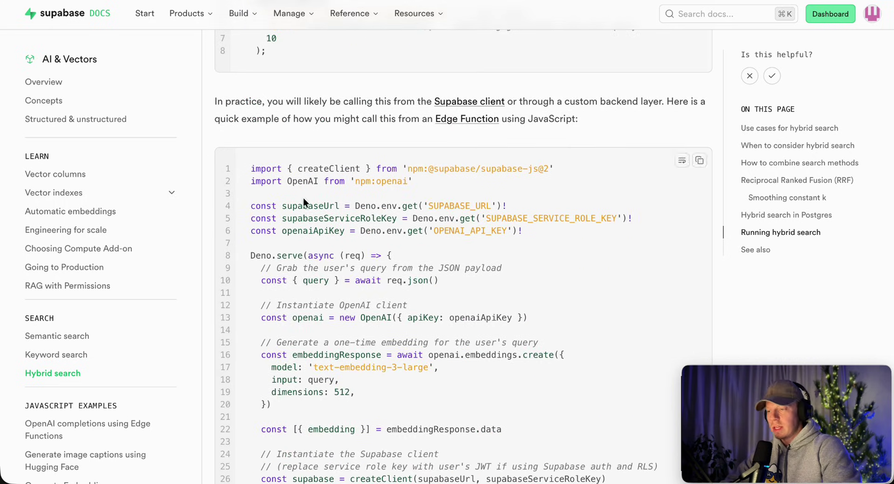
scroll(303, 198, "down", 2)
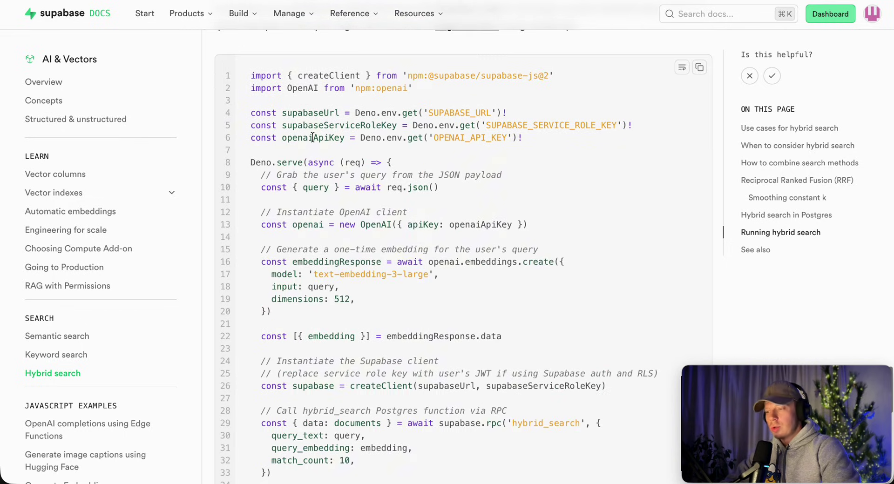
left_click_drag(312, 138, 404, 345)
left_click(464, 295)
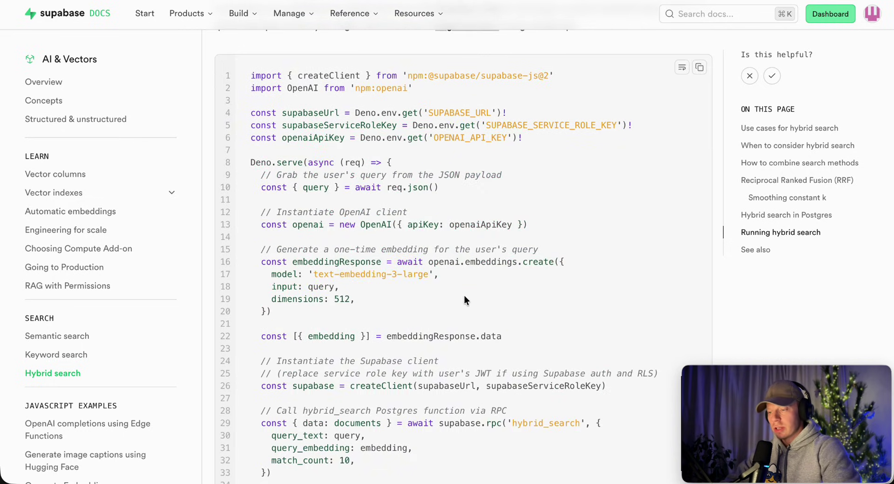
left_click_drag(307, 336, 412, 336)
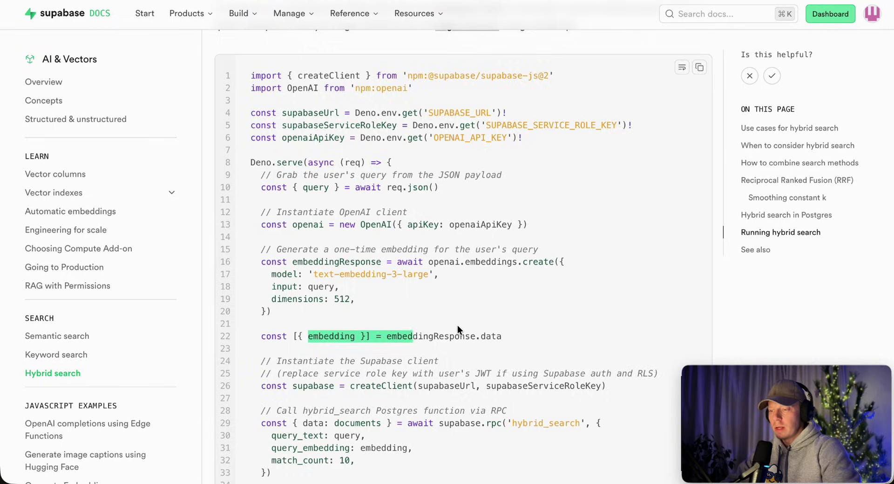
left_click(457, 328)
scroll(329, 256, "down", 3)
left_click_drag(252, 312, 381, 336)
left_click(382, 336)
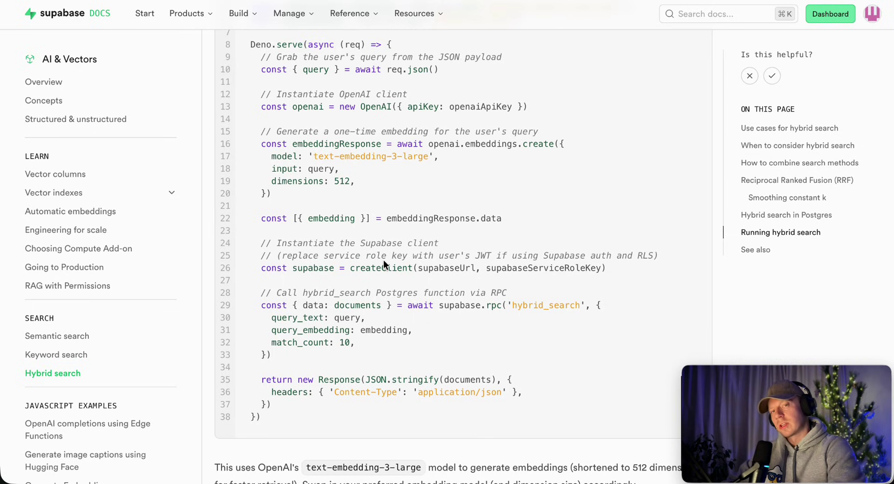
scroll(378, 157, "up", 3)
left_click_drag(320, 83, 564, 267)
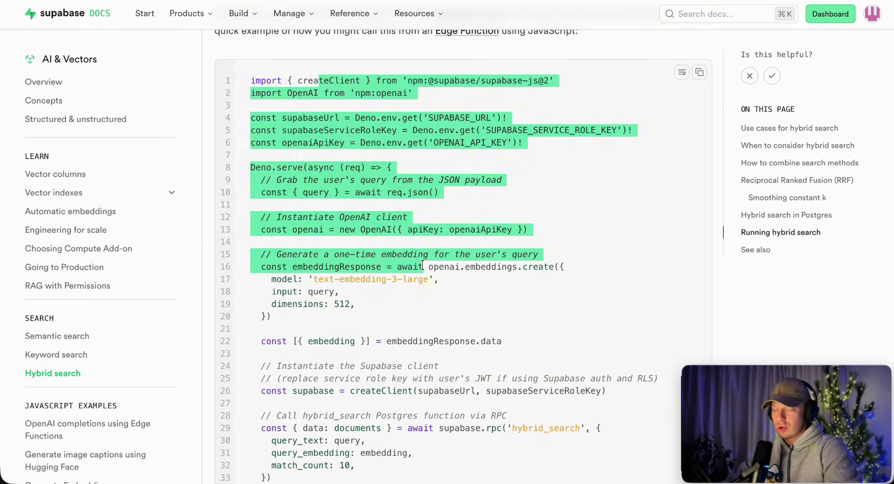
left_click(568, 211)
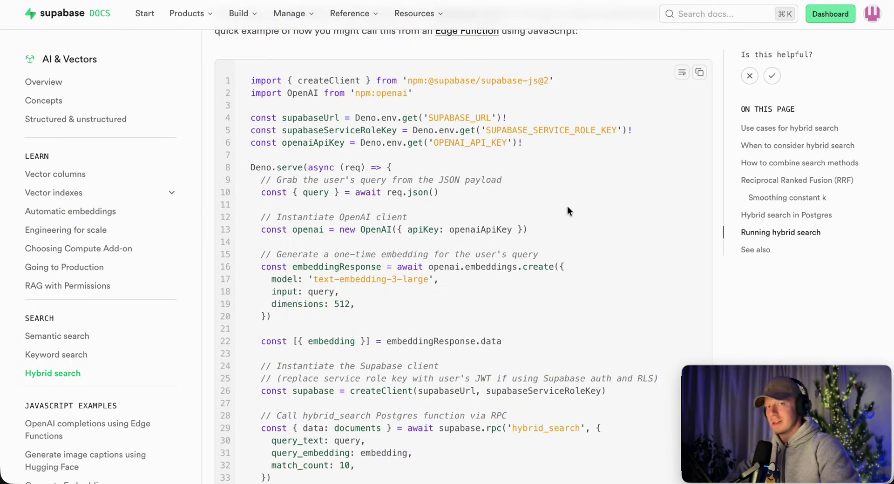
Switch to n8n, create a new workflow and add a Chat Trigger as its first node
key("ctrl+Tab")
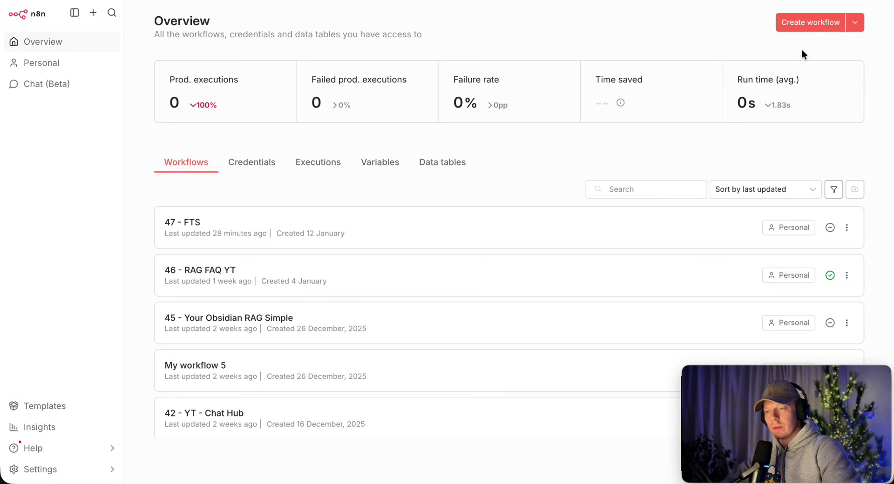
left_click(807, 23)
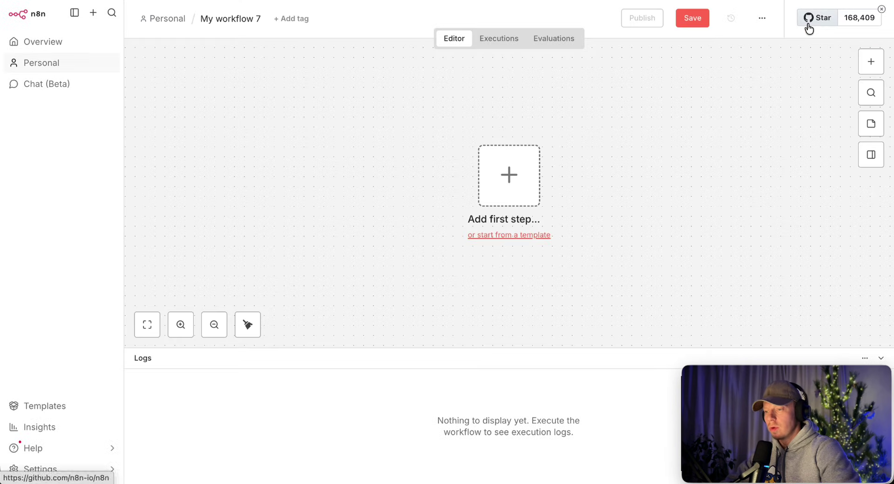
left_click(871, 62)
type("cha")
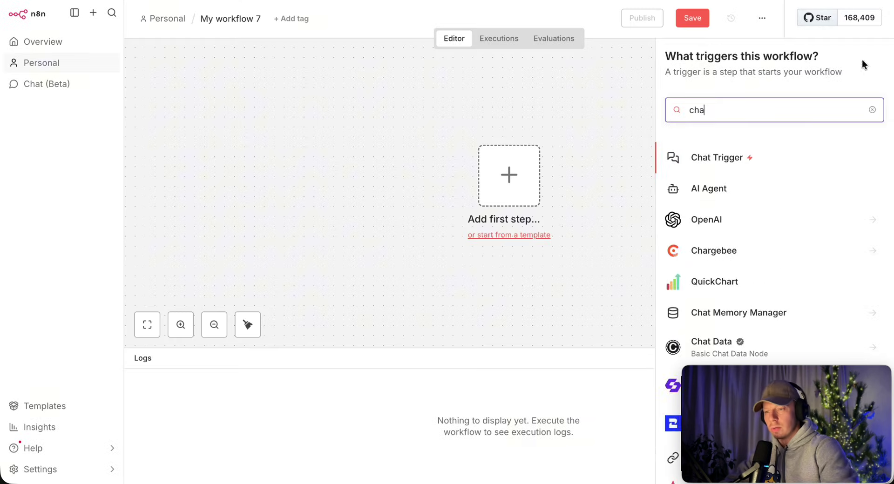
left_click(710, 164)
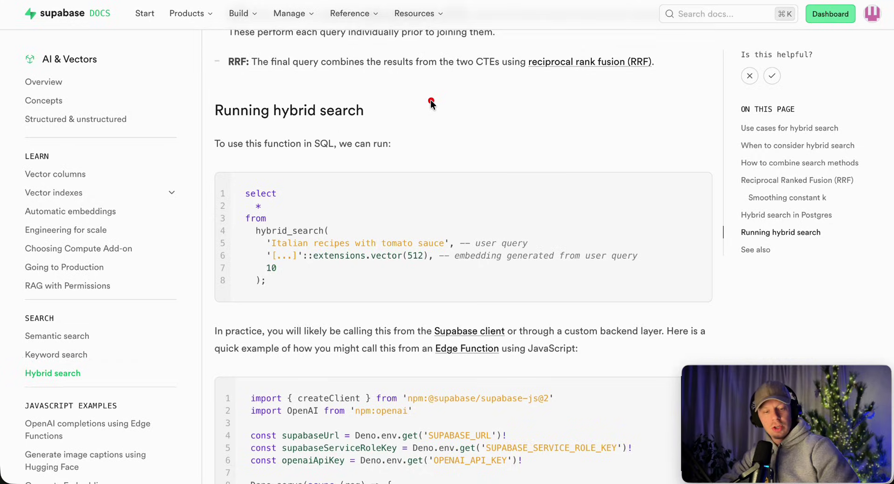
left_click_drag(278, 131, 353, 110)
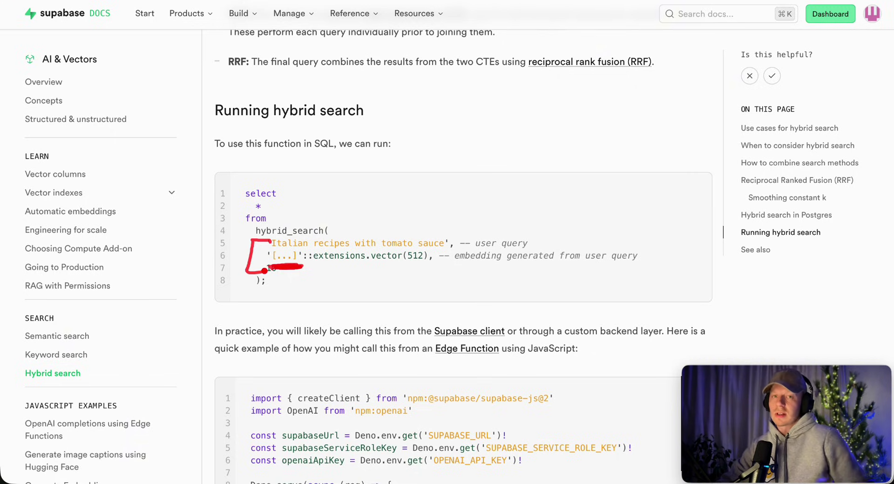
mouse_move(302, 268)
left_mouse_down()
mouse_move(338, 327)
mouse_move(332, 276)
left_mouse_up()
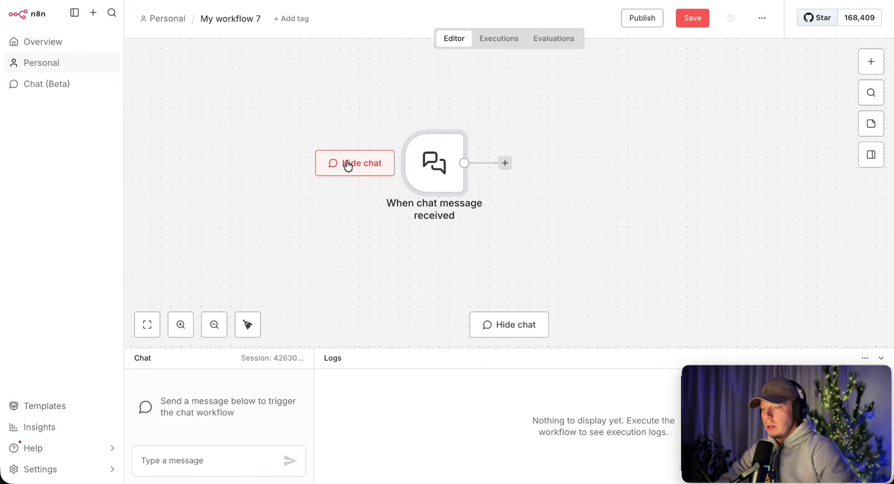
Send the test message "привет" in the workflow's chat to run the chat trigger
left_click(172, 460)
type("greatn")
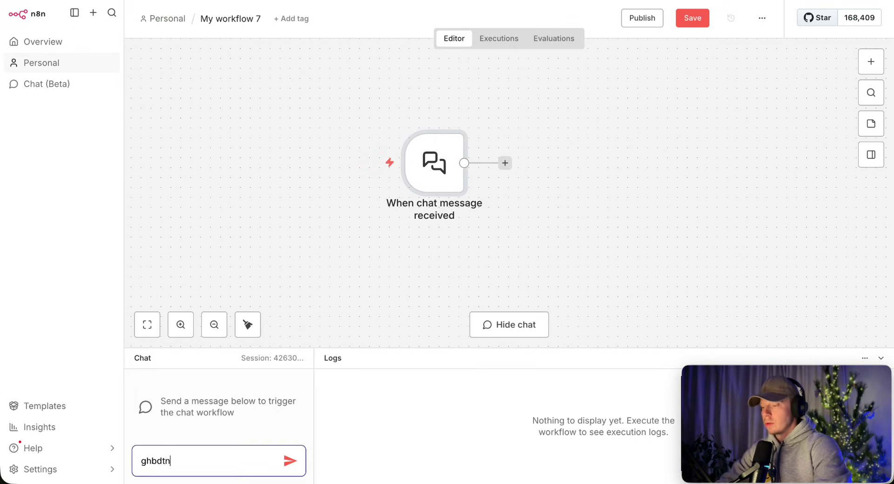
key("ctrl+a")
key("BackSpace")
type("привет")
key("Return")
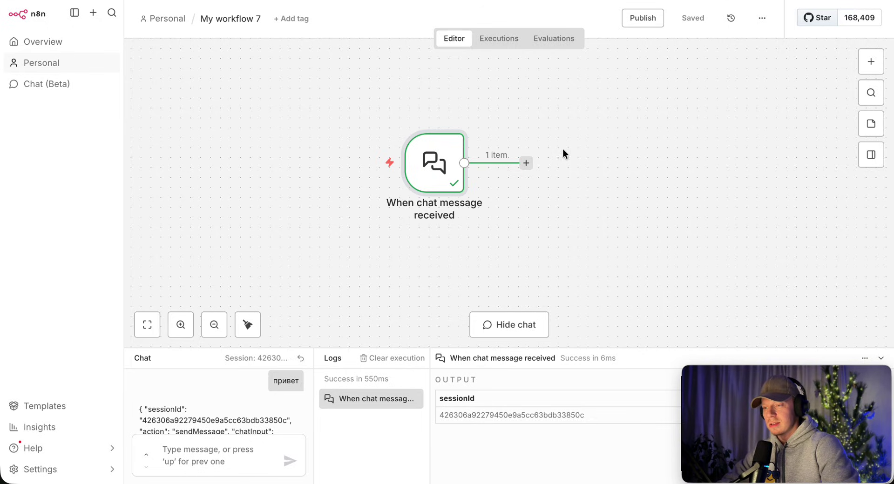
Start adding a node after the chat trigger and examine which actions the OpenAI node offers
left_click(526, 163)
type("open")
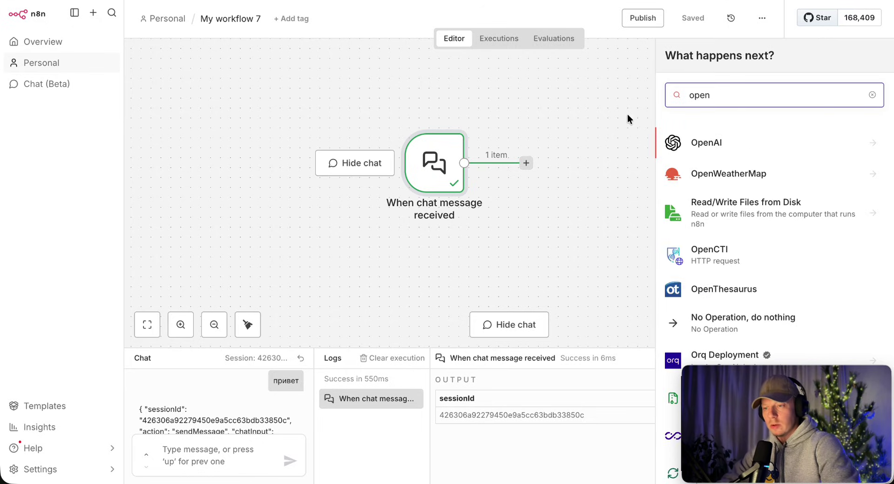
left_click(749, 146)
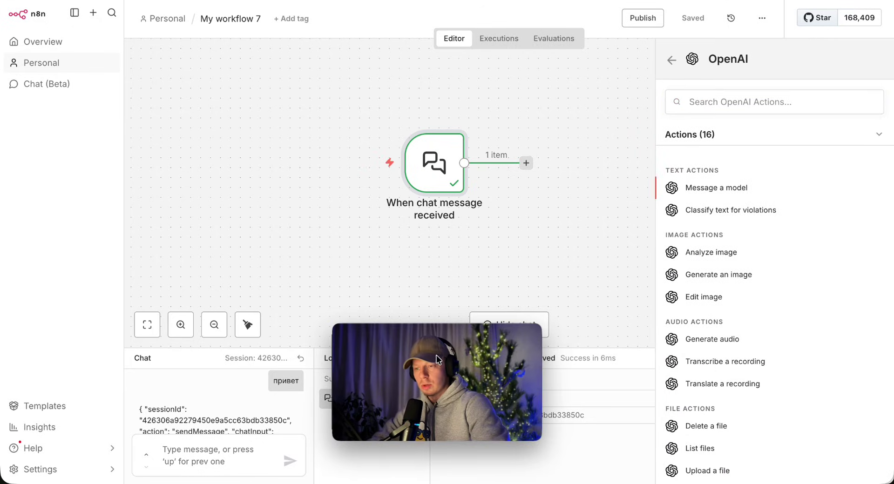
scroll(690, 187, "down", 2)
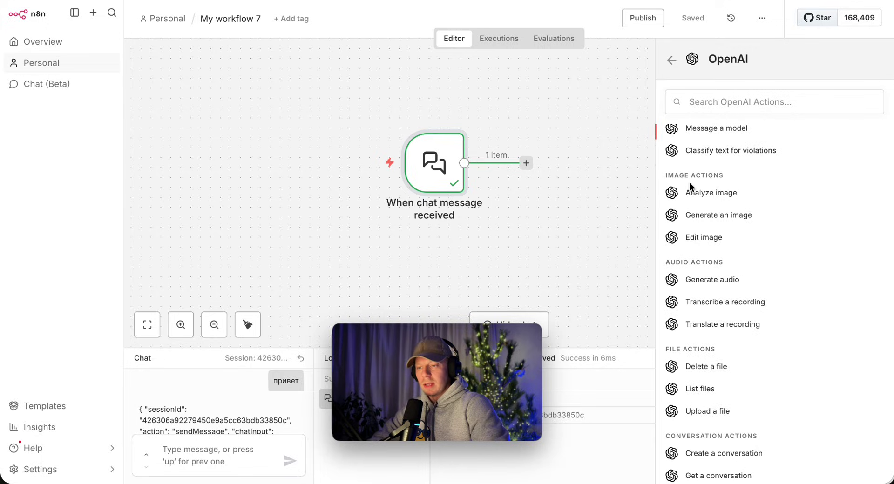
scroll(691, 191, "down", 3)
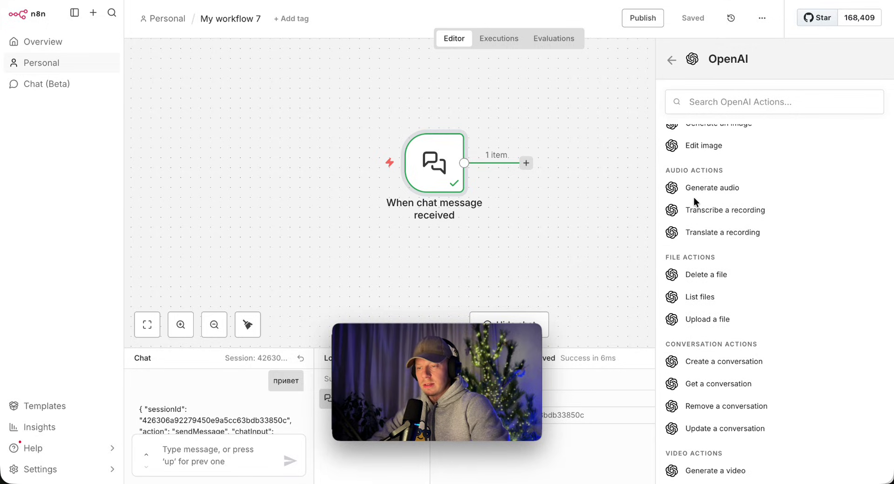
scroll(708, 213, "down", 1)
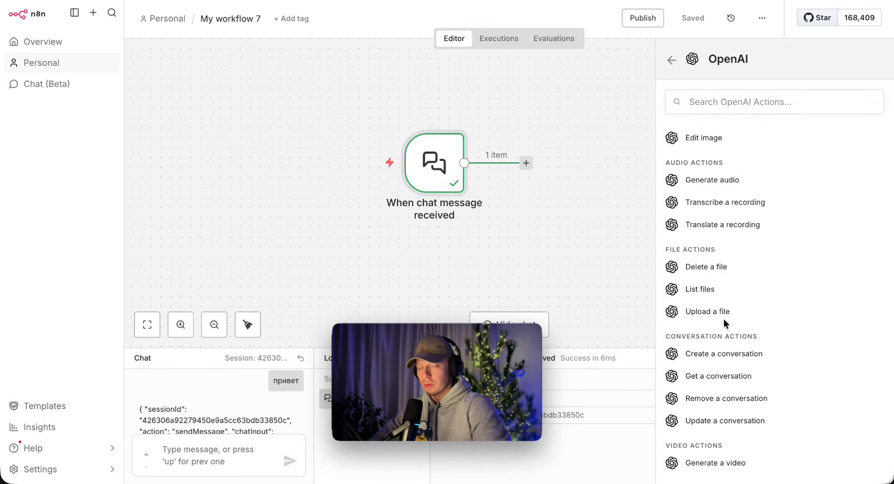
left_click(670, 66)
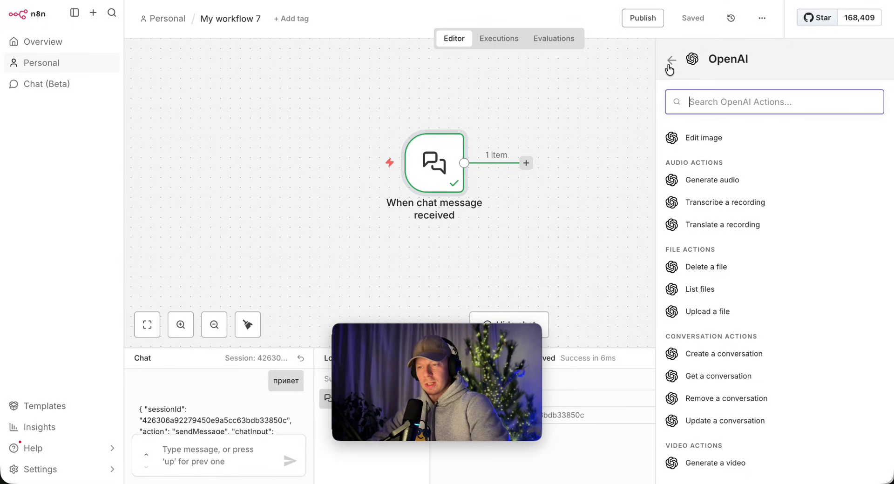
left_click(670, 66)
Add an HTTP Request node after the chat trigger
key("ctrl+a")
key("BackSpace")
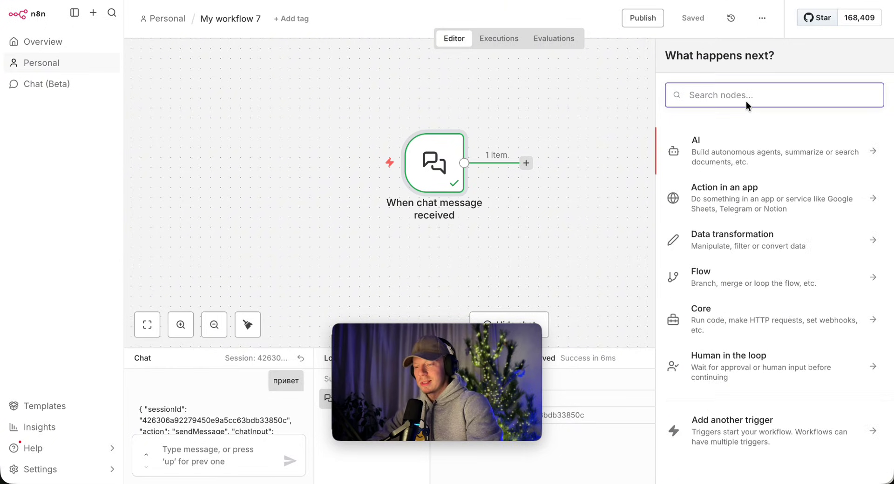
type("http")
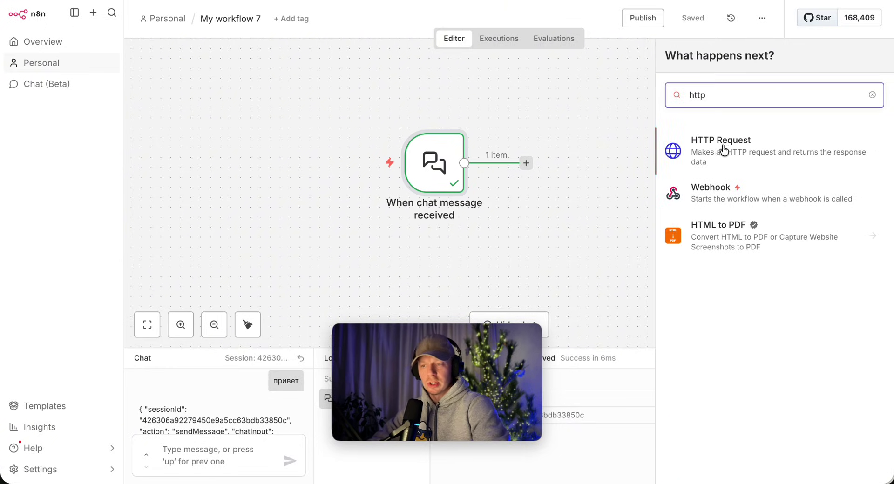
left_click(723, 150)
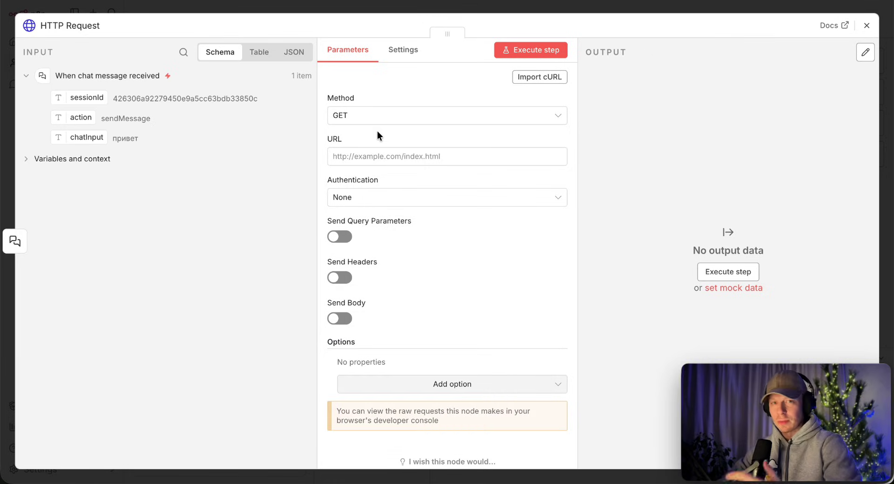
left_click(379, 117)
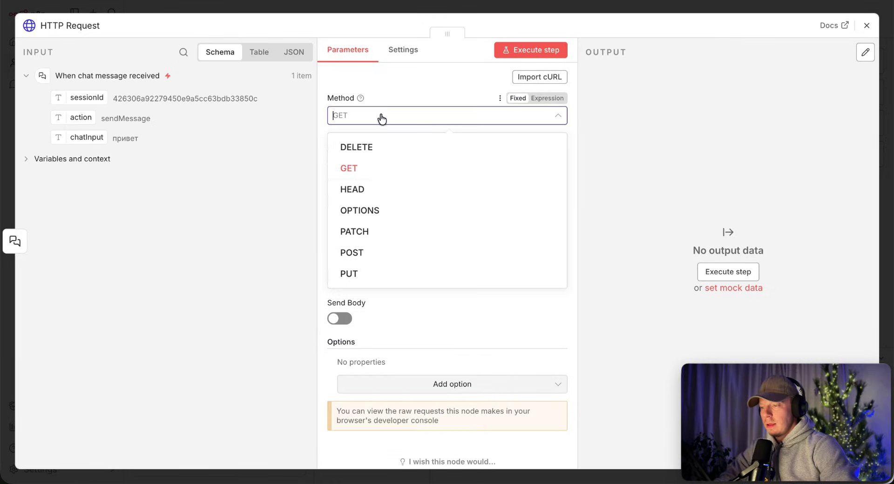
left_click(365, 254)
left_click(371, 156)
type("https://api.openai.com/v1/embeddings")
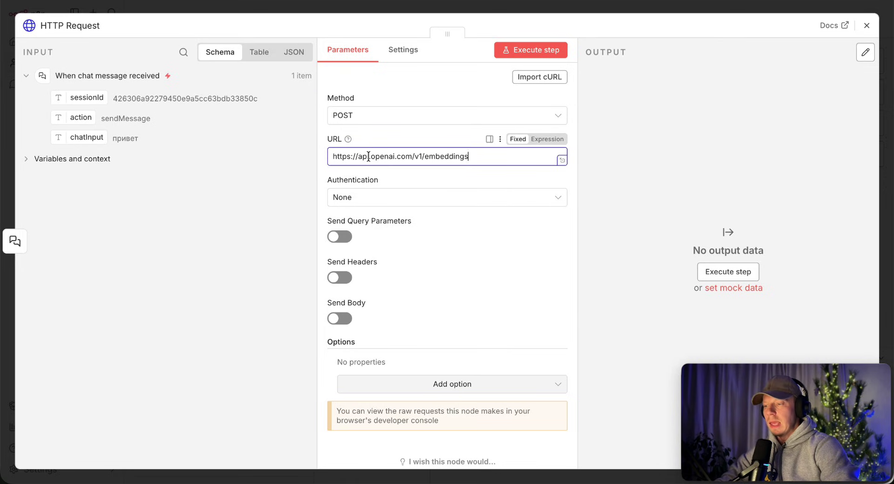
left_click_drag(424, 157, 485, 158)
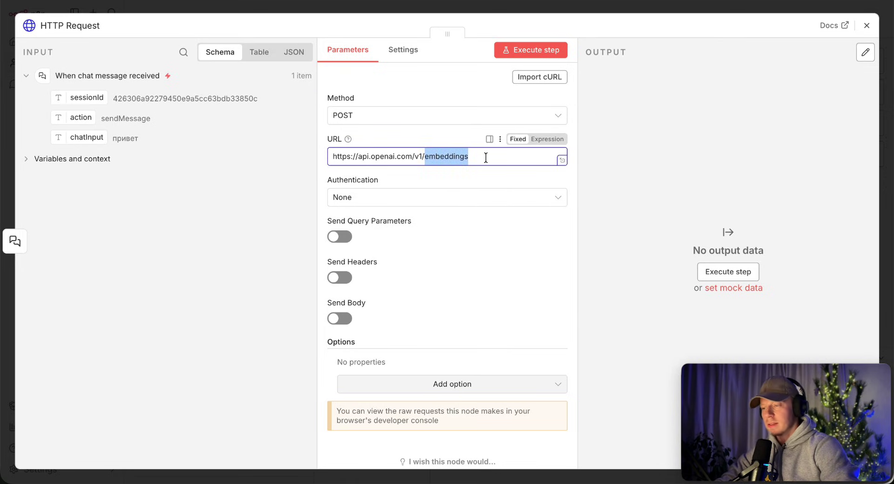
left_click(483, 215)
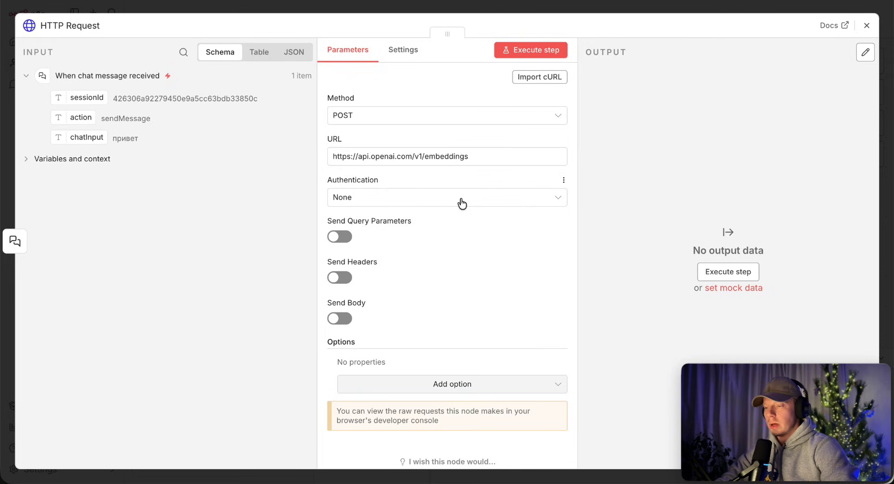
Set the request's authentication to Predefined Credential Type with the OpenAi credential type
left_click(462, 203)
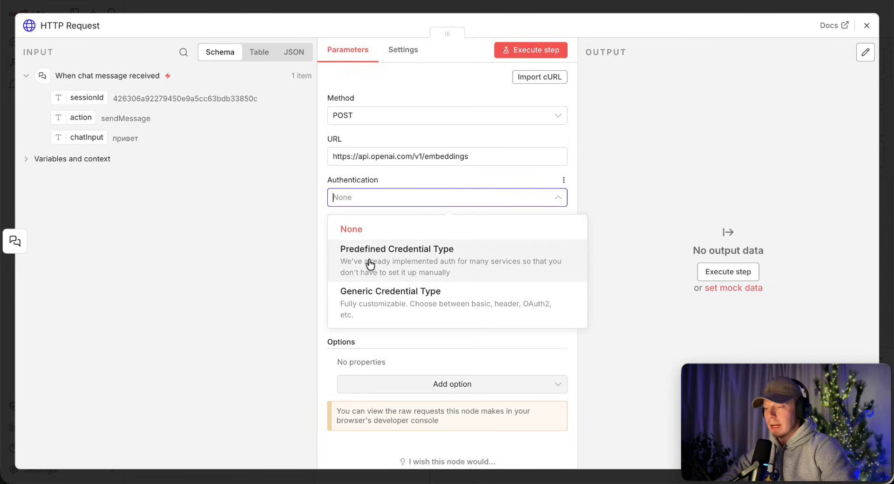
left_click(443, 263)
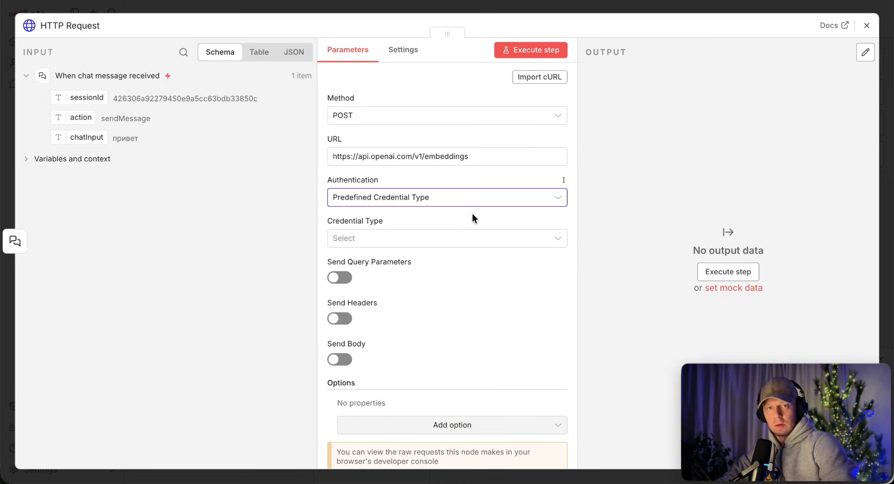
left_click(424, 242)
type("open")
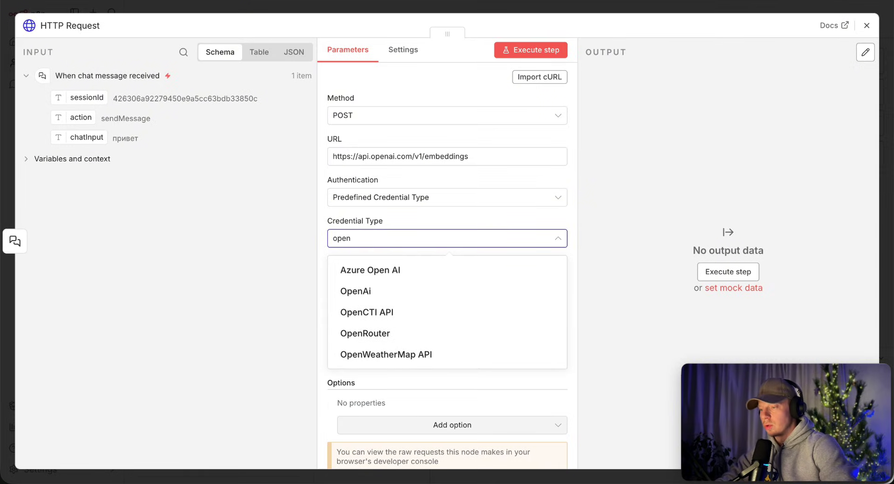
left_click(351, 297)
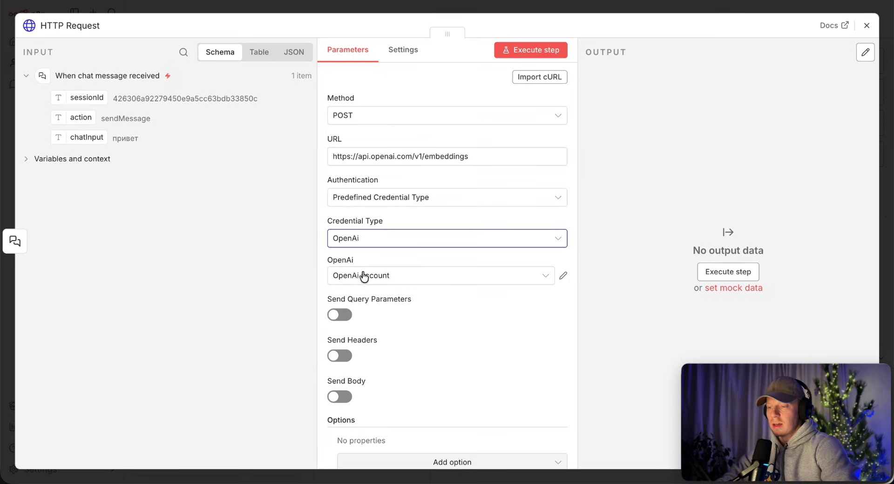
Enable sending a body with the HTTP request and have it specified using JSON
scroll(455, 262, "down", 2)
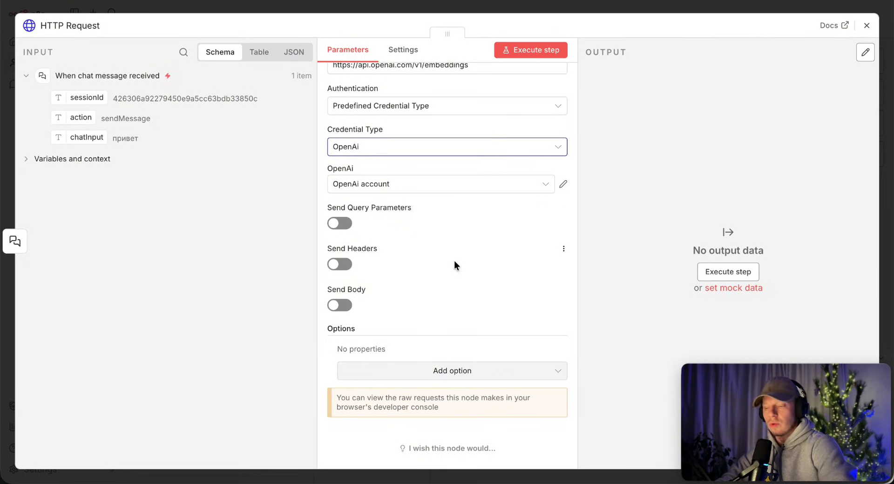
left_click(342, 308)
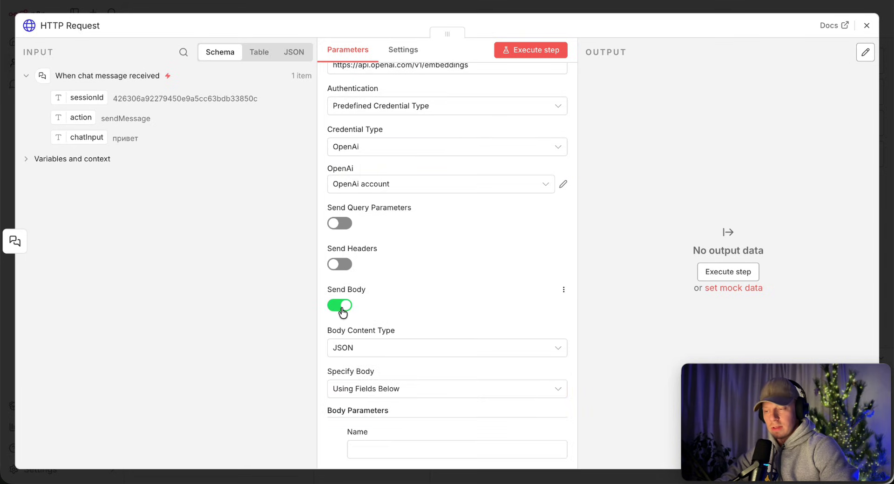
scroll(368, 280, "down", 5)
left_click(398, 165)
left_click(385, 214)
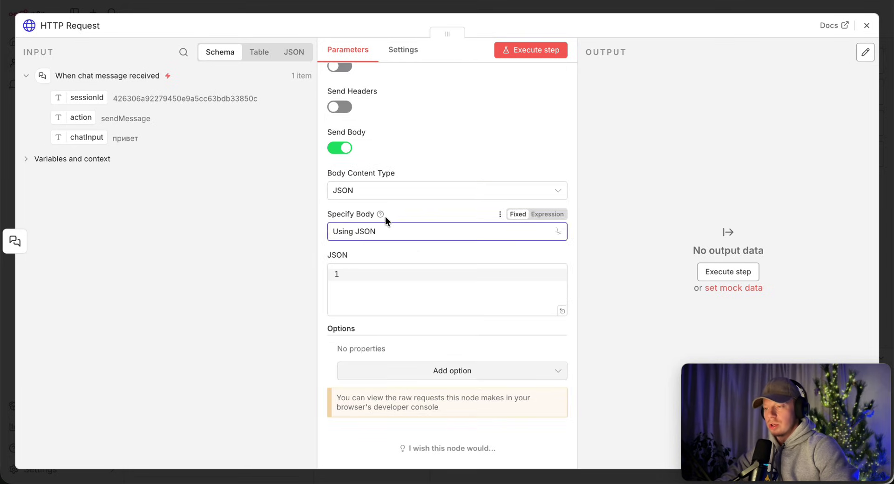
Enter a JSON body with model "text-embedding-3-small" and input "{{ $json.chatInput }}", and check both fields against the trigger's data
left_click(407, 283)
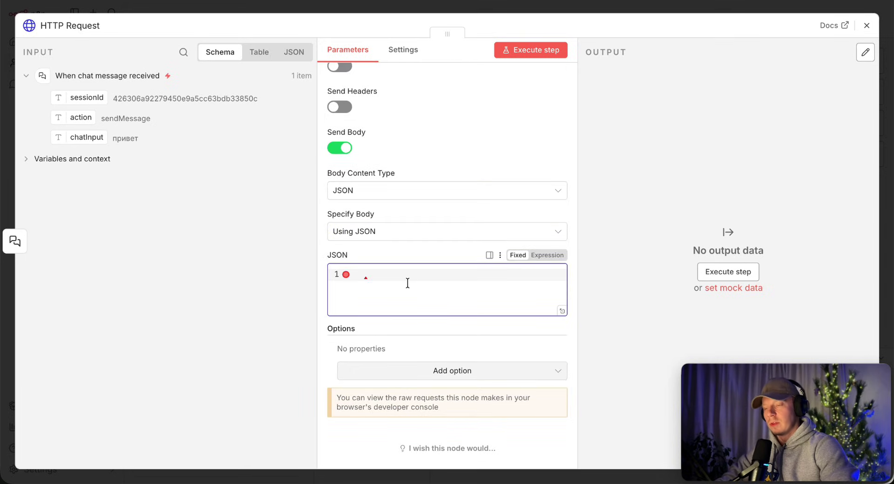
type("{   \"model\": \"text-embedding-3-small\",   \"input\": \"{{ $json.chatInput }}\" }")
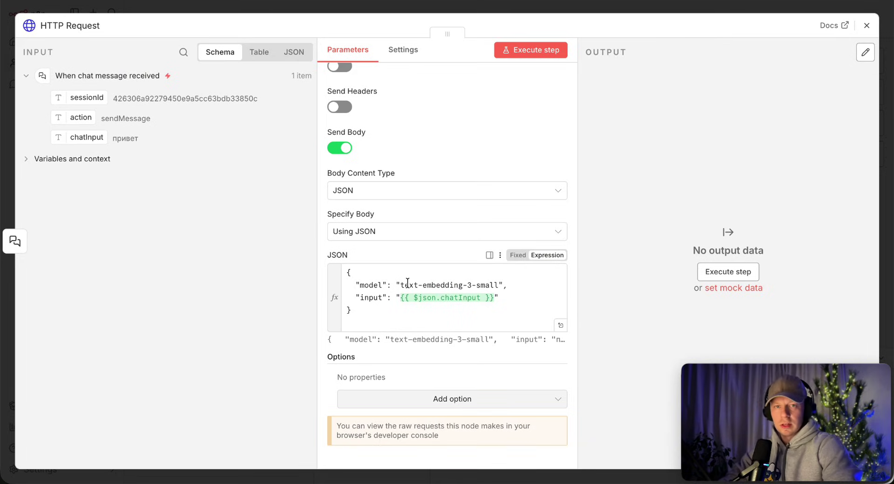
left_click_drag(358, 285, 456, 285)
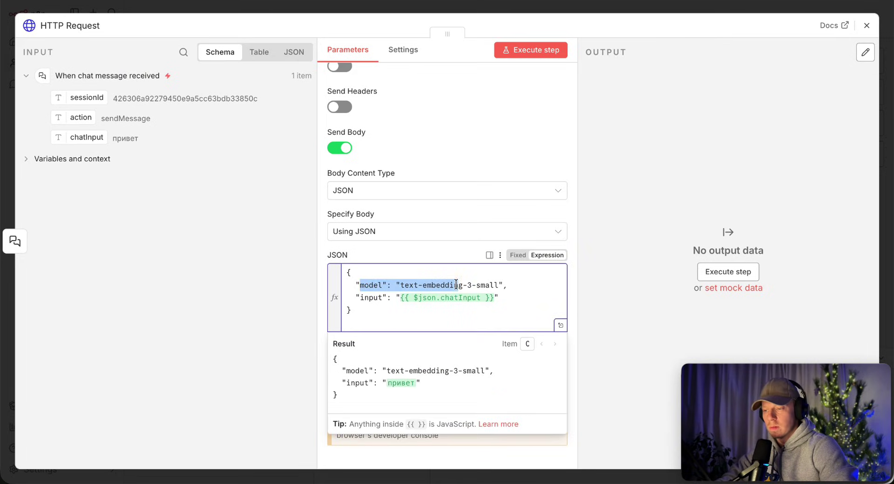
left_click(493, 284)
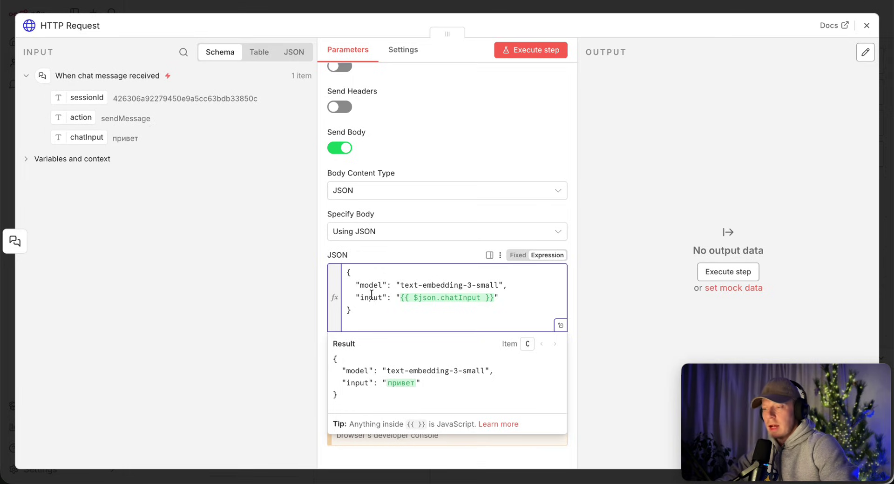
left_click_drag(373, 298, 538, 295)
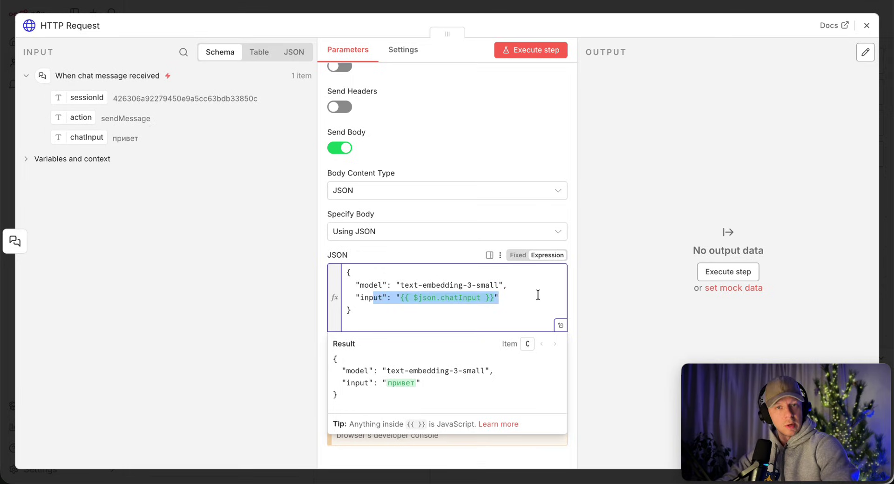
left_click(437, 310)
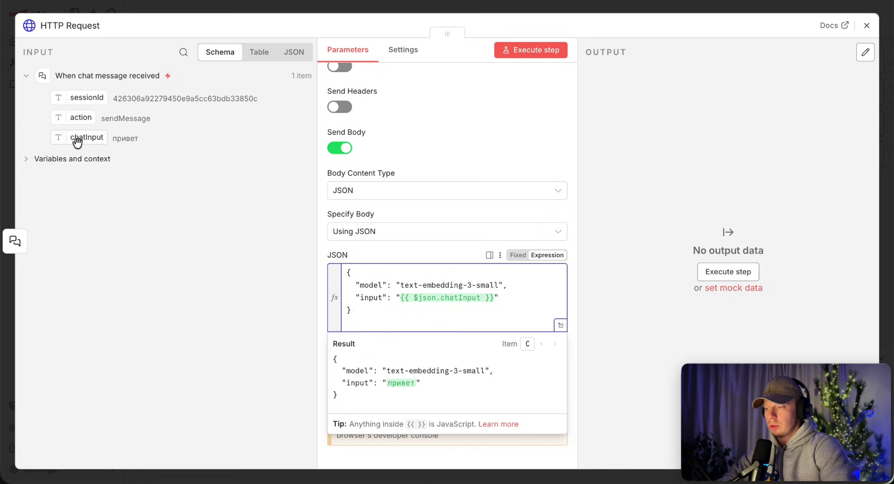
left_click_drag(76, 142, 130, 175)
left_click(382, 305)
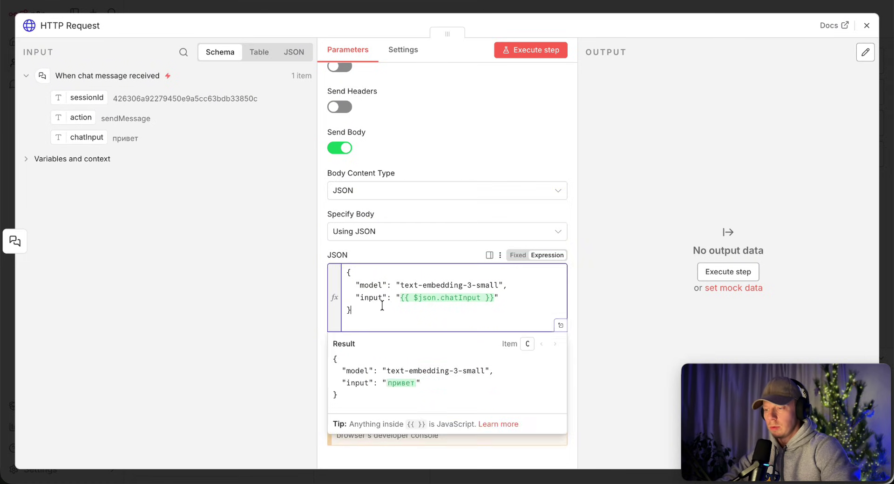
Execute the HTTP Request node and inspect the embedding array in its JSON output
scroll(382, 305, "down", 1)
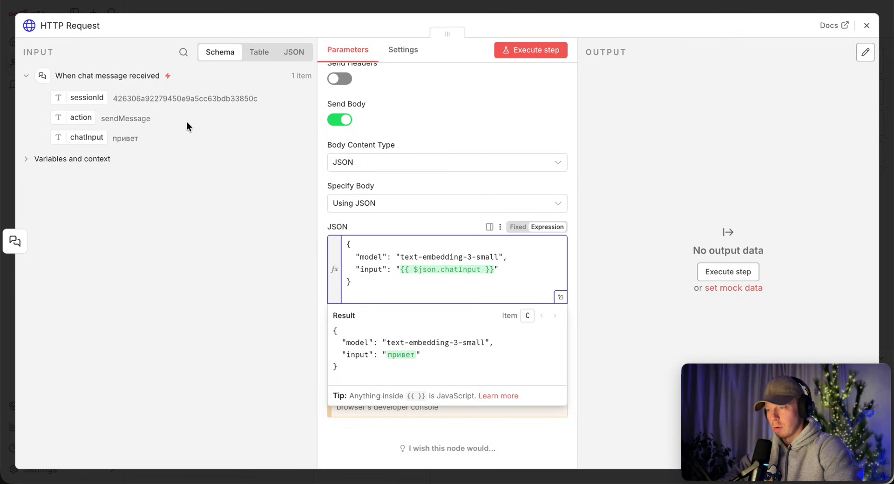
left_click(530, 50)
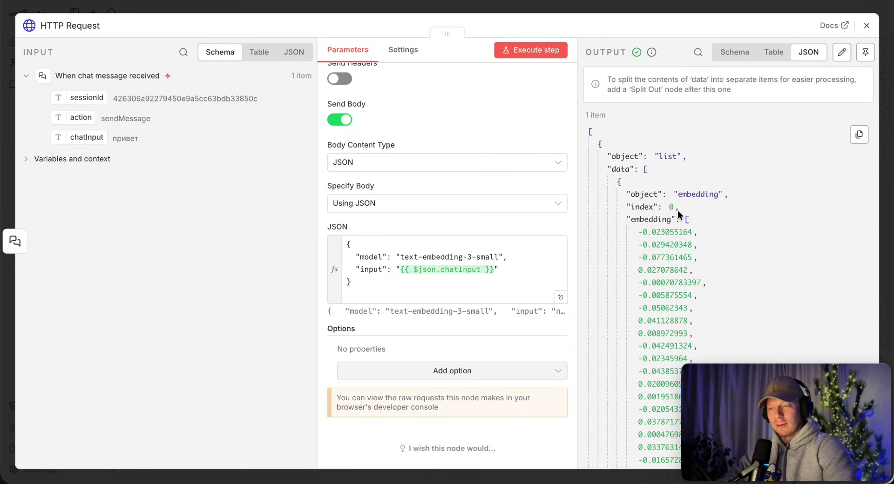
scroll(671, 200, "down", 3)
left_click_drag(645, 150, 666, 331)
left_click(707, 264)
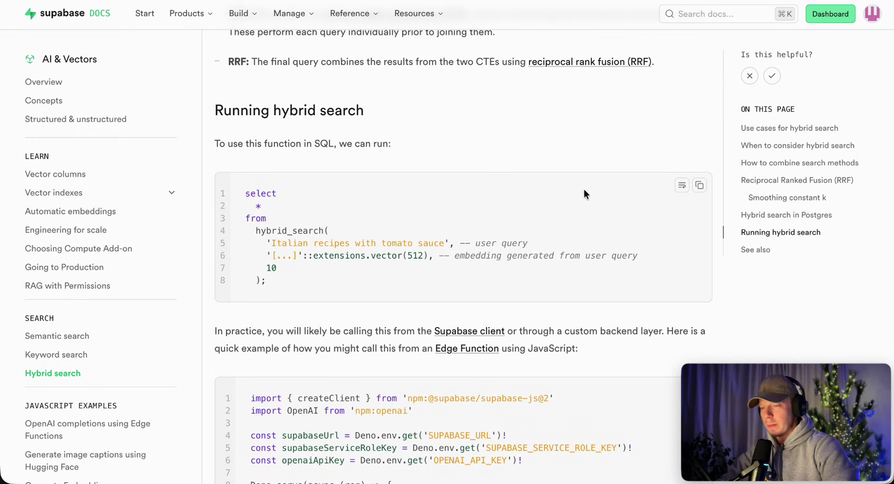
Copy the sample hybrid_search SQL query from the "Running hybrid search" section of the Supabase docs
left_click_drag(244, 218, 320, 278)
left_click(381, 231)
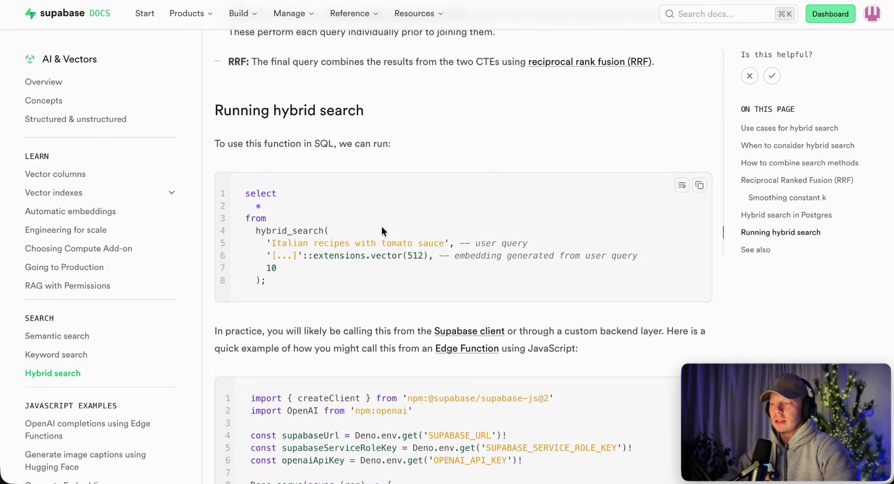
left_click(699, 185)
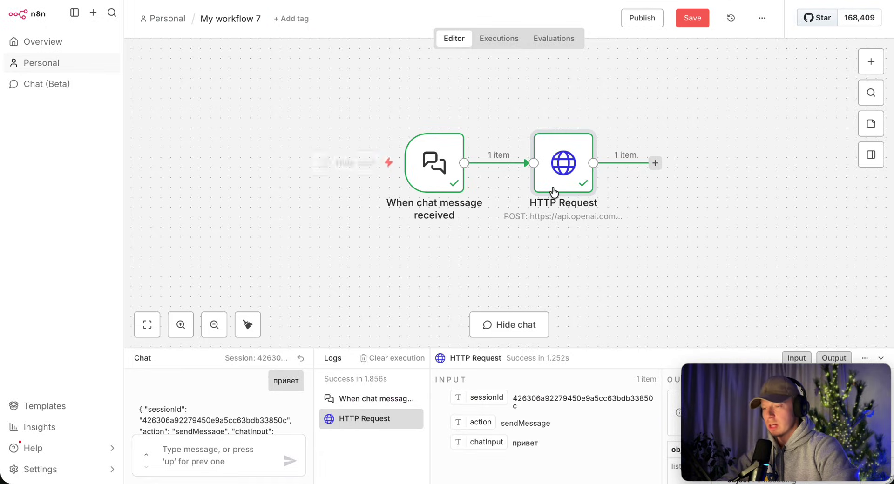
Back in n8n, add a Postgres "Execute a SQL query" node after the HTTP Request node
left_click(656, 163)
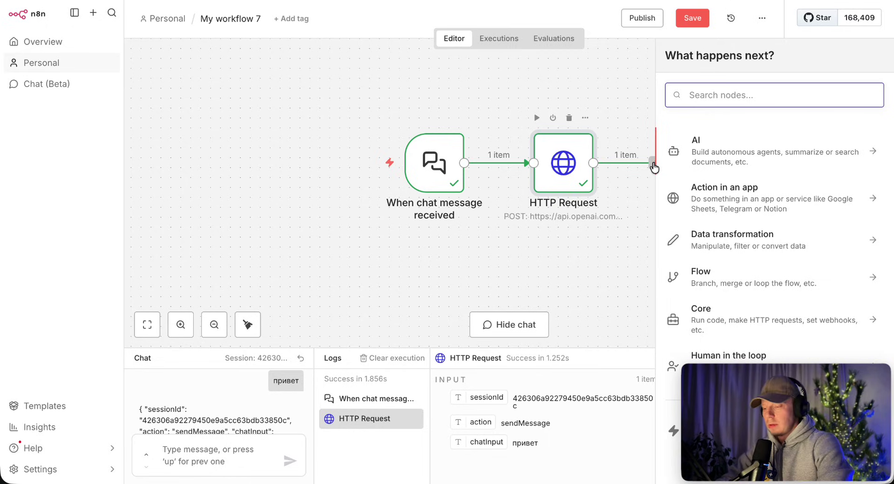
type("post")
left_click(726, 144)
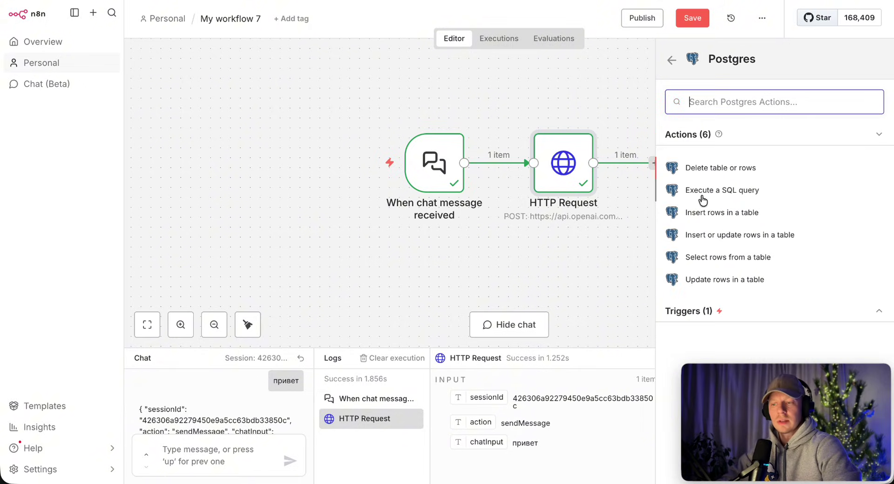
left_click(724, 196)
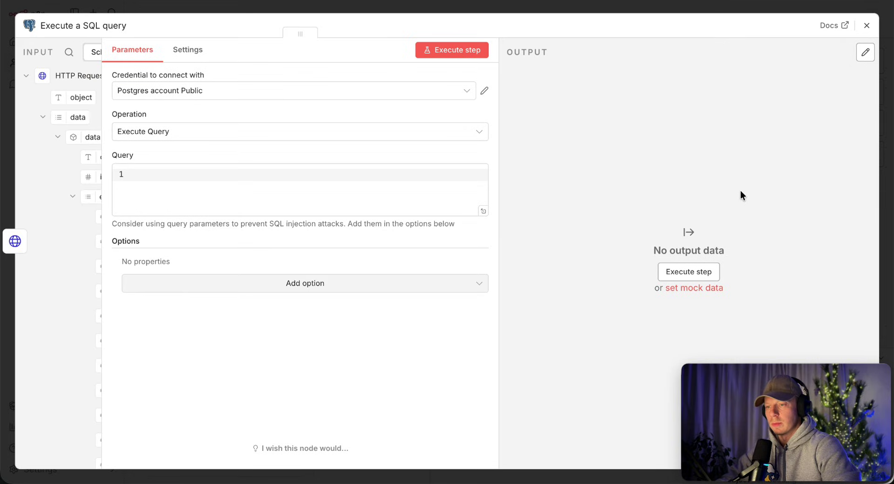
Paste the copied hybrid_search query into the node and set its credential to "Postgres account"
left_click(238, 181)
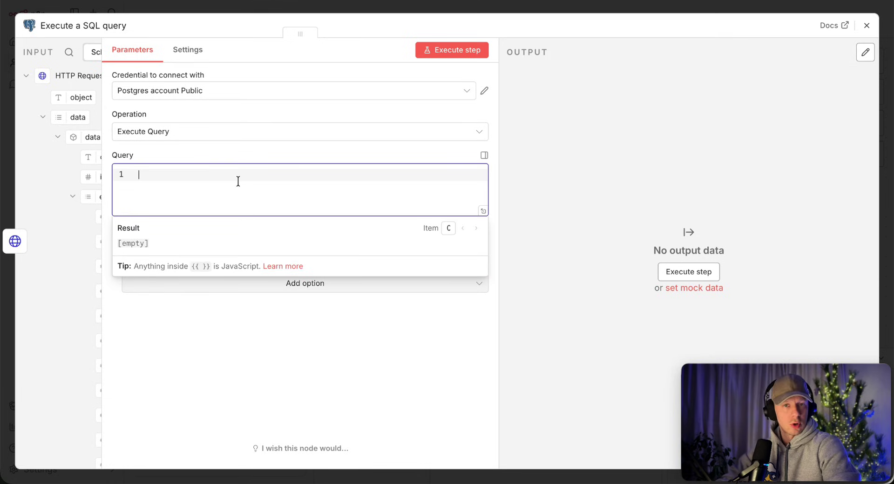
key("ctrl+v")
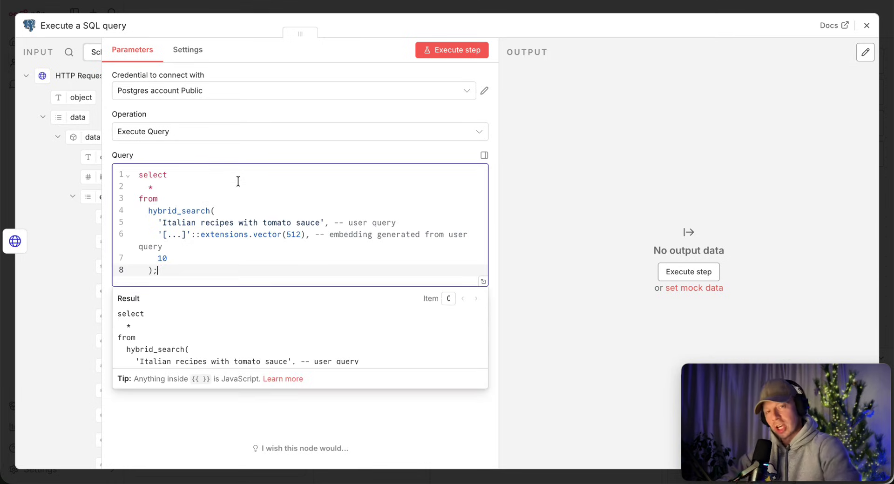
left_click(219, 91)
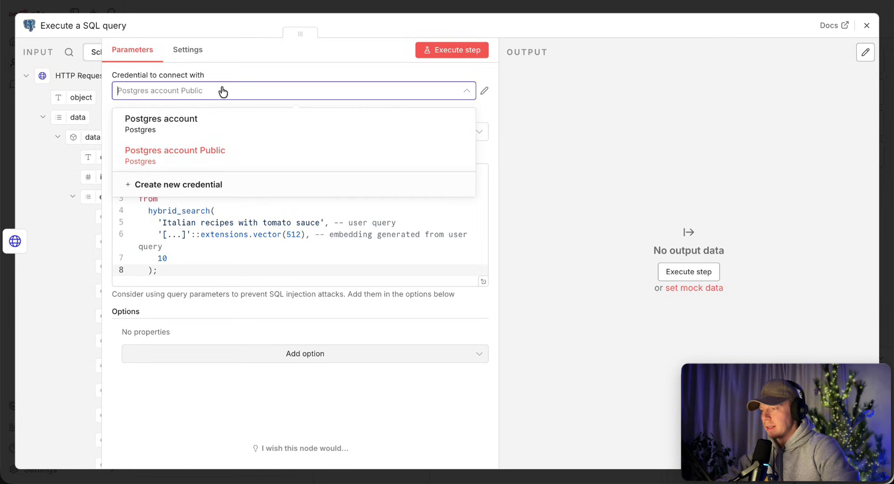
left_click(210, 118)
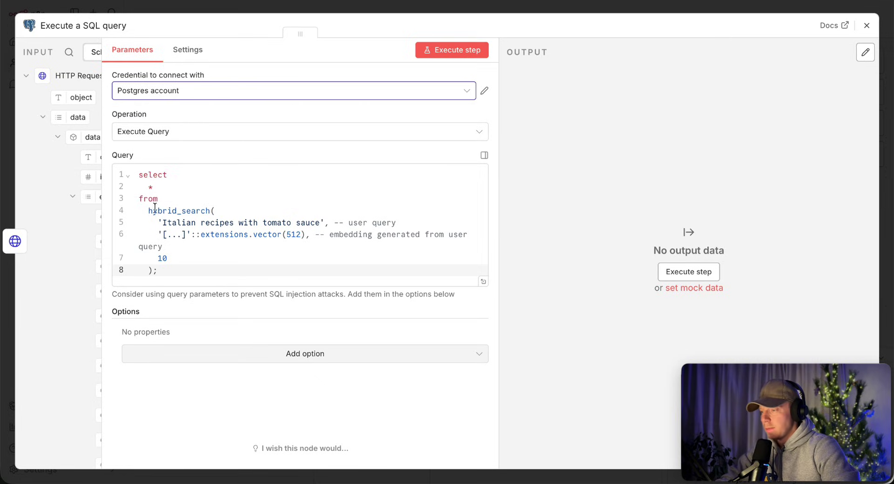
Change the function called in the query to hybrid_search6
left_click_drag(147, 211, 243, 208)
left_click(243, 207)
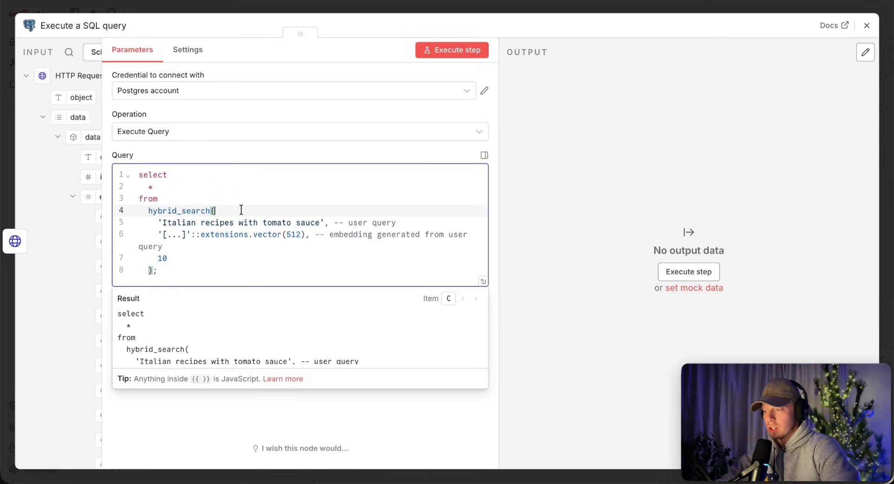
type("6")
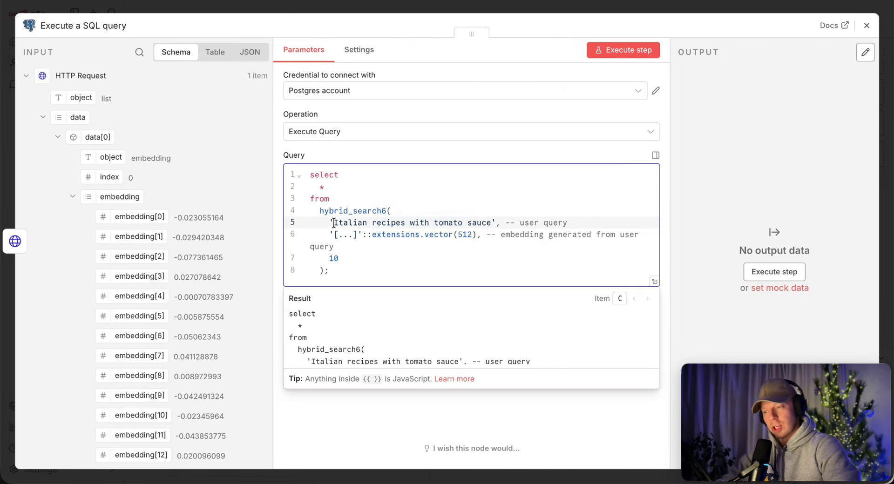
Replace the sample user query text with the chatInput value from the "When chat message received" trigger
left_click_drag(334, 223, 492, 221)
key("BackSpace")
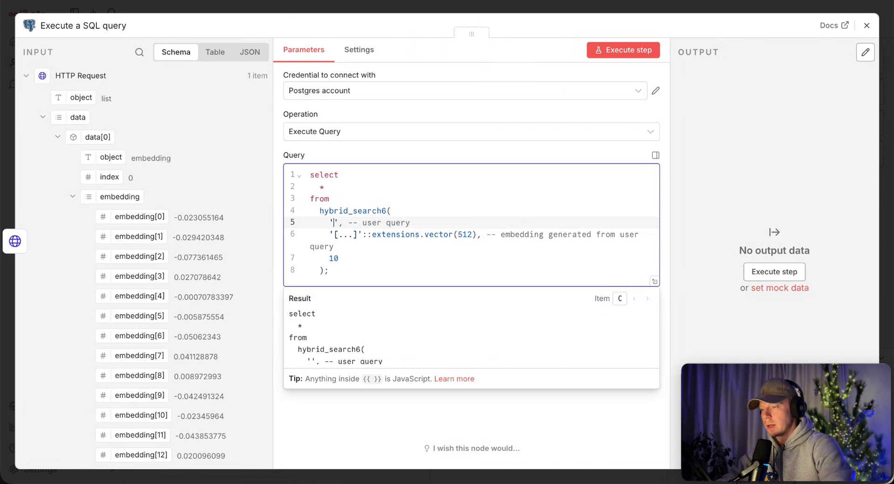
left_click(26, 76)
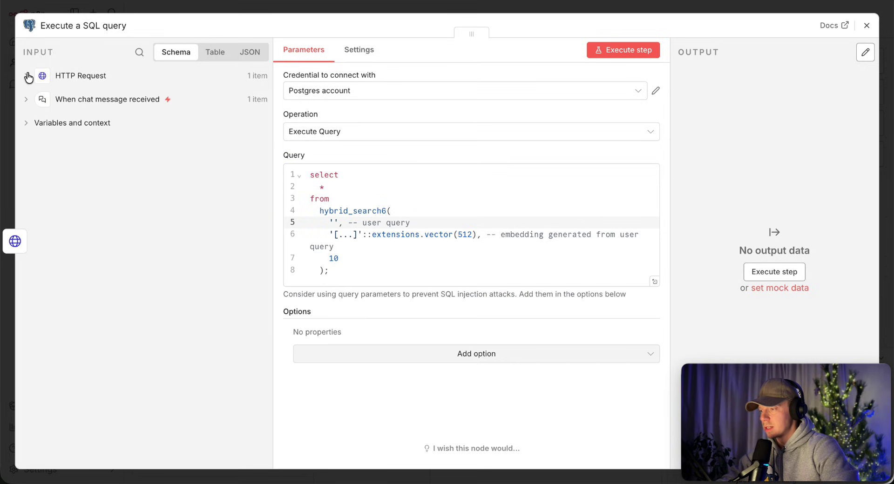
left_click(26, 101)
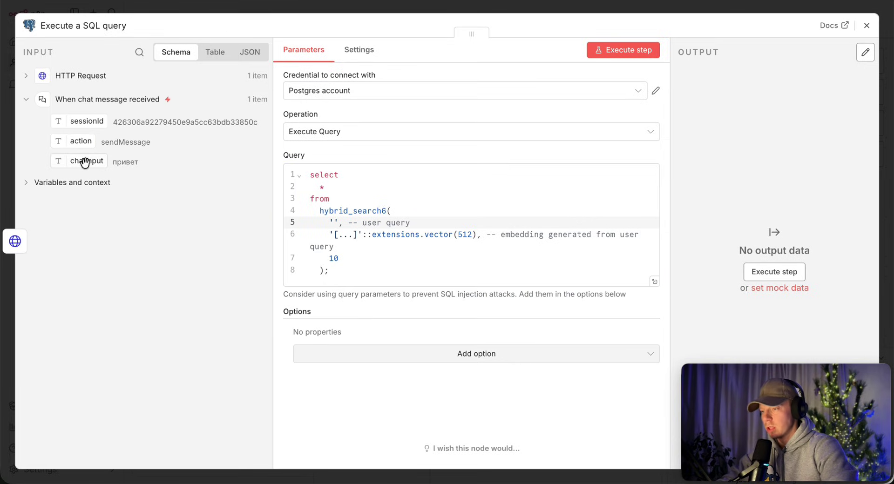
left_click_drag(84, 160, 334, 226)
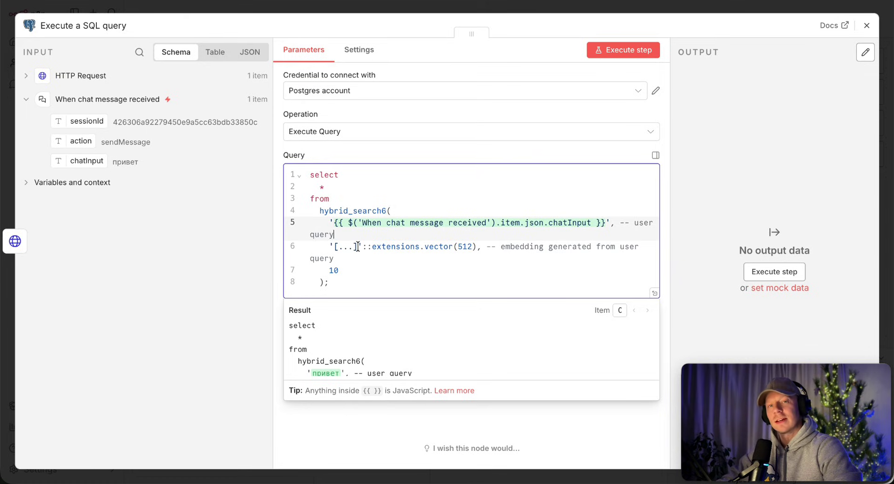
Replace the "[...]" placeholder with the HTTP Request's embedding field, {{ $json.data[0].embedding }}, and check its resolved preview
left_click_drag(358, 247, 334, 246)
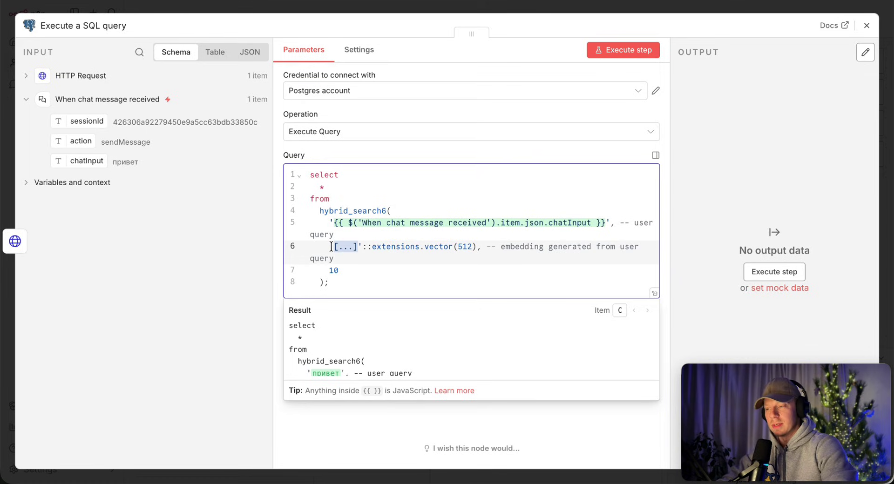
key("BackSpace")
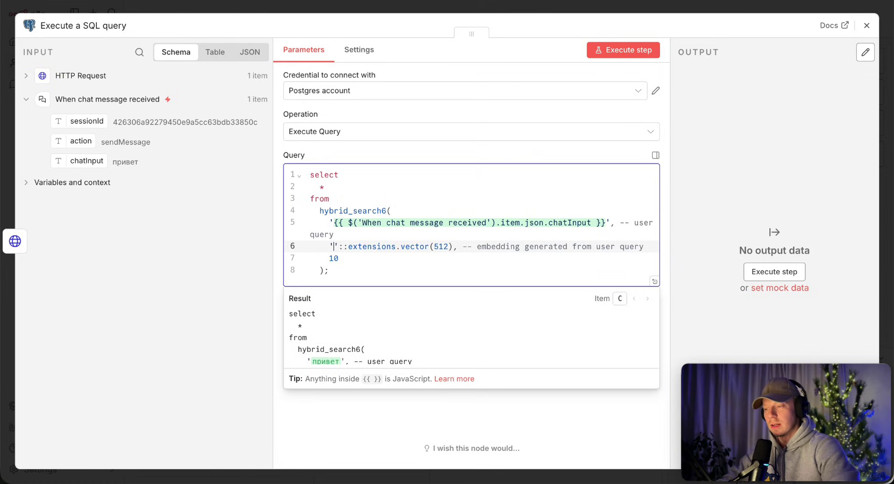
left_click(26, 76)
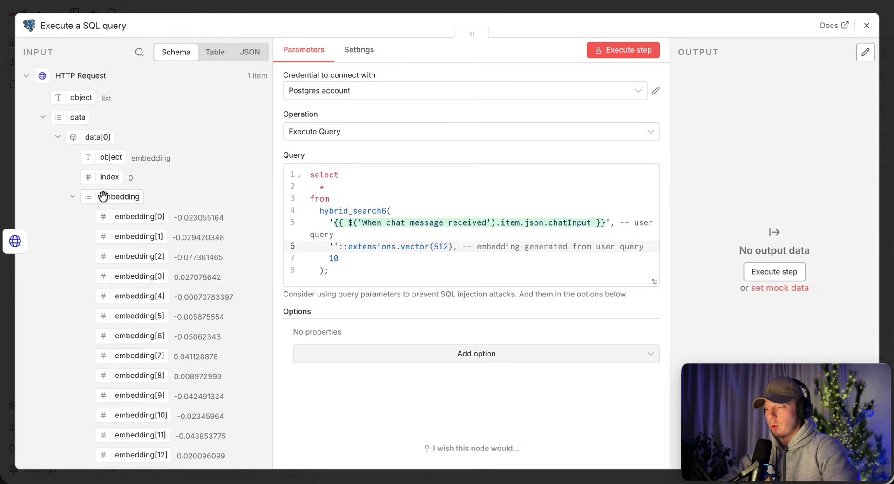
left_click_drag(103, 196, 338, 251)
scroll(377, 344, "down", 1)
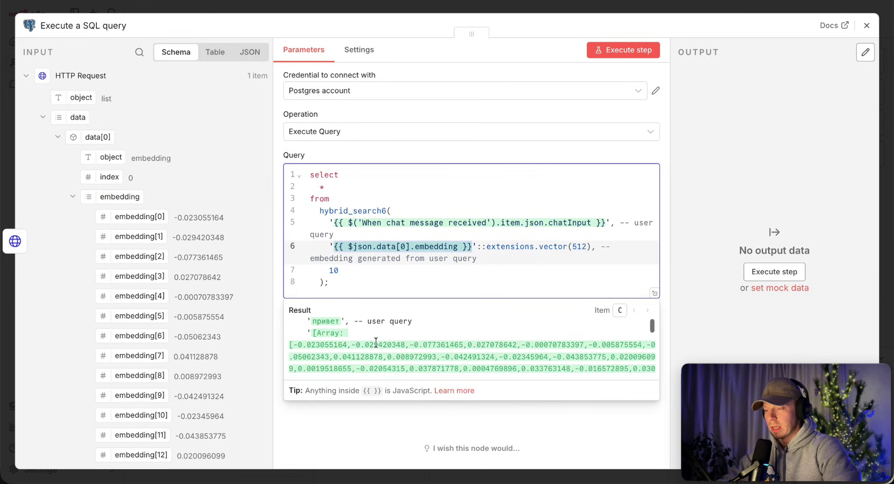
scroll(311, 344, "up", 1)
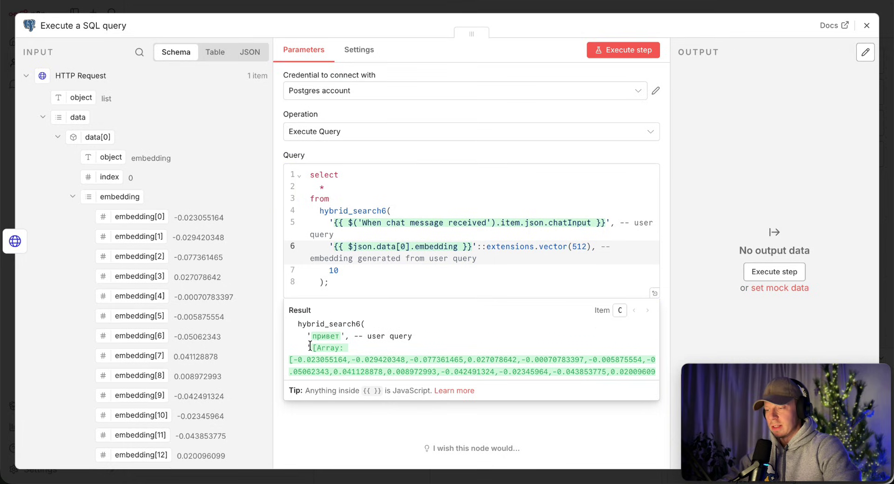
left_click_drag(309, 346, 344, 347)
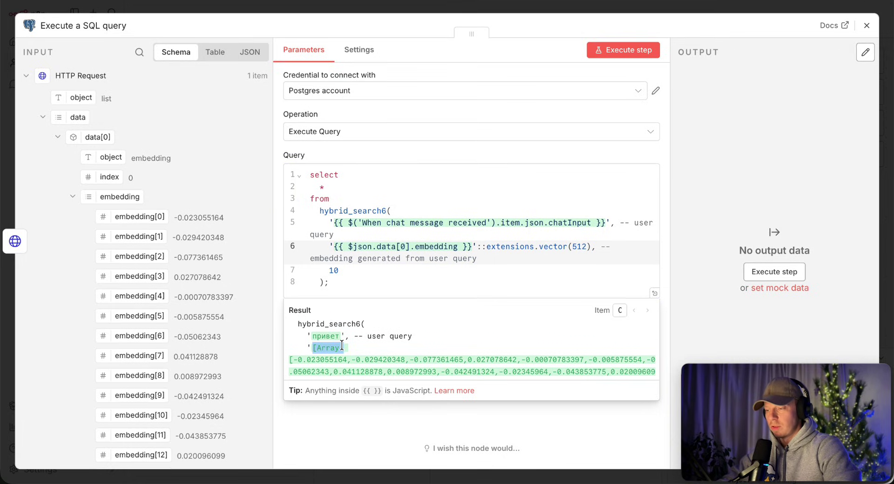
Wrap the embedding expression as {{ JSON.stringify($json.data[0].embedding) }} and check the resolved query preview
left_click(347, 247)
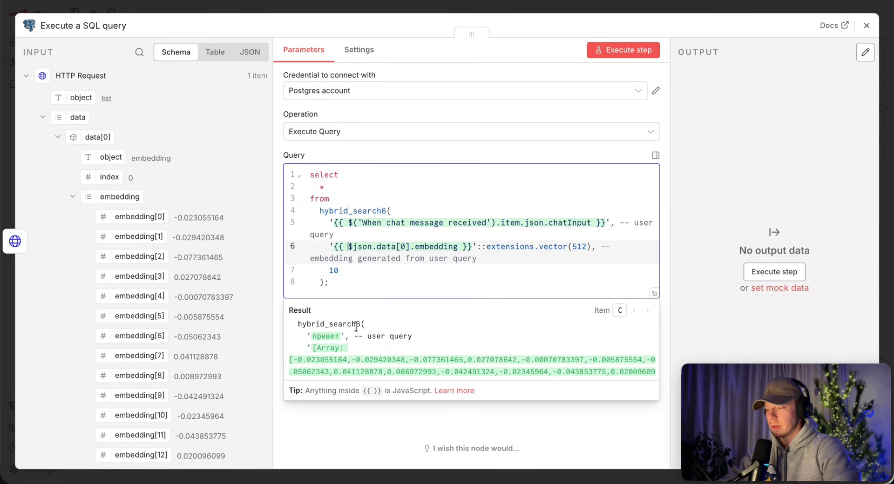
left_click(289, 359)
left_click_drag(289, 360, 650, 324)
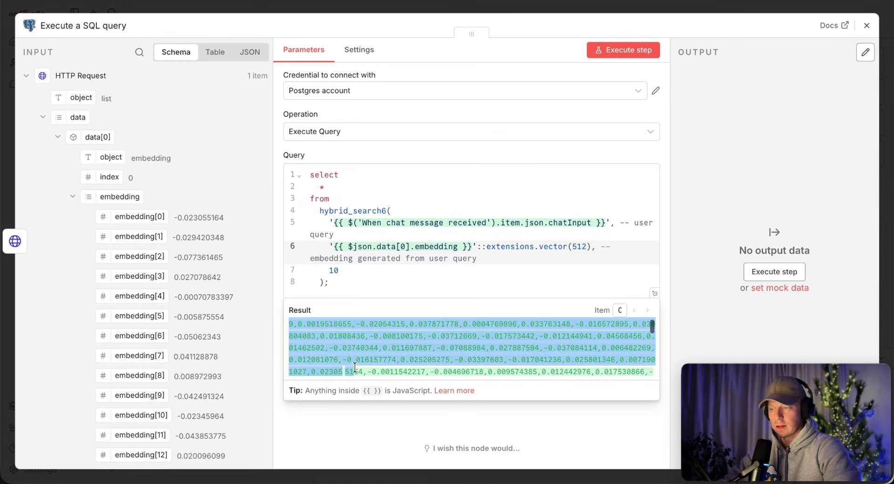
left_click(347, 246)
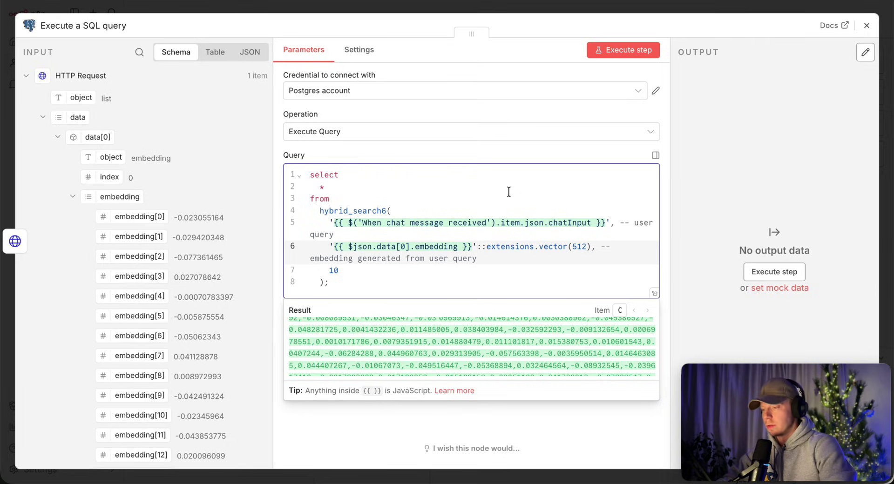
type("JSON.")
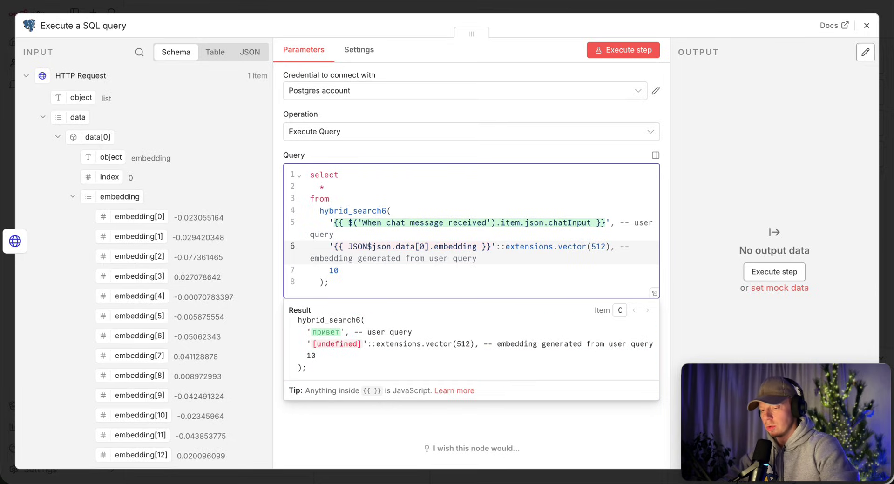
type("stringify(")
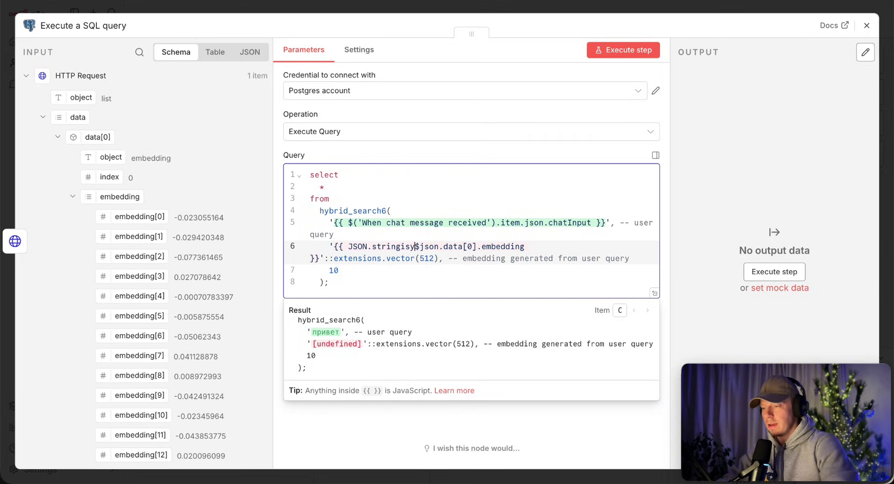
left_click(319, 260)
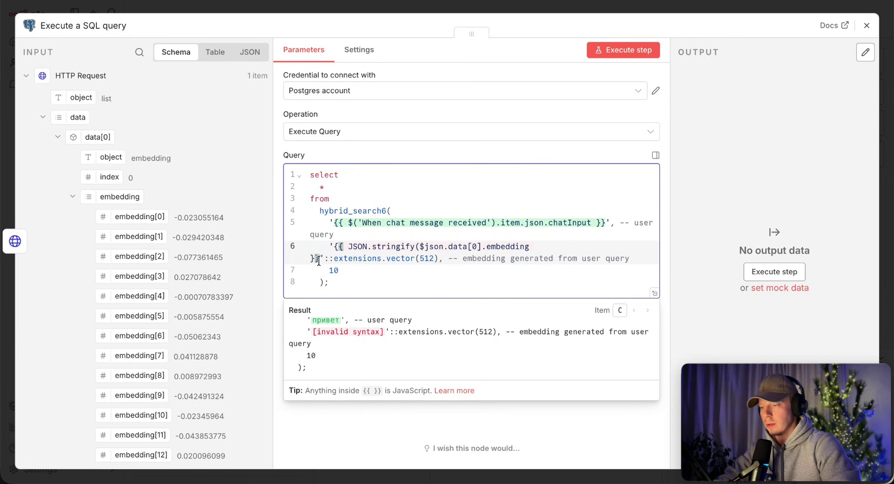
key("Left")
key("Left")
key("Left")
type(")")
scroll(438, 341, "up", 5)
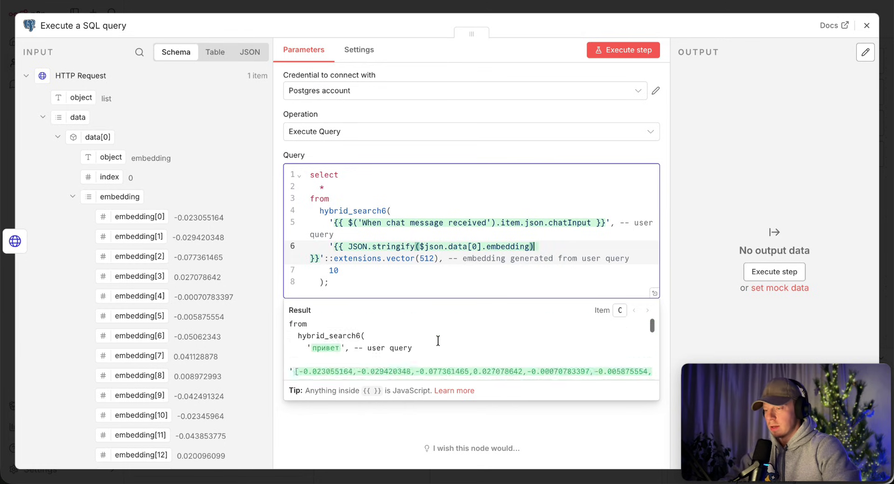
scroll(438, 341, "down", 4)
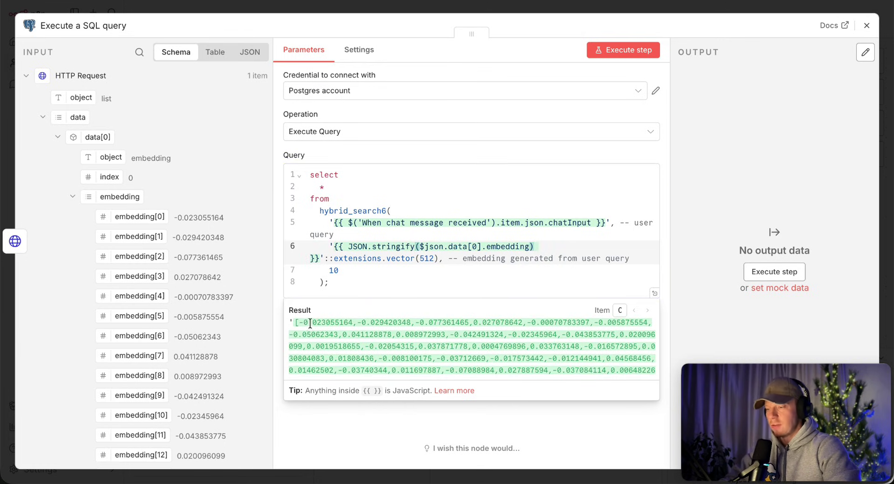
Make more room for the node's output, execute the SQL query step and read the returned output
left_click_drag(455, 36, 387, 41)
left_click(559, 55)
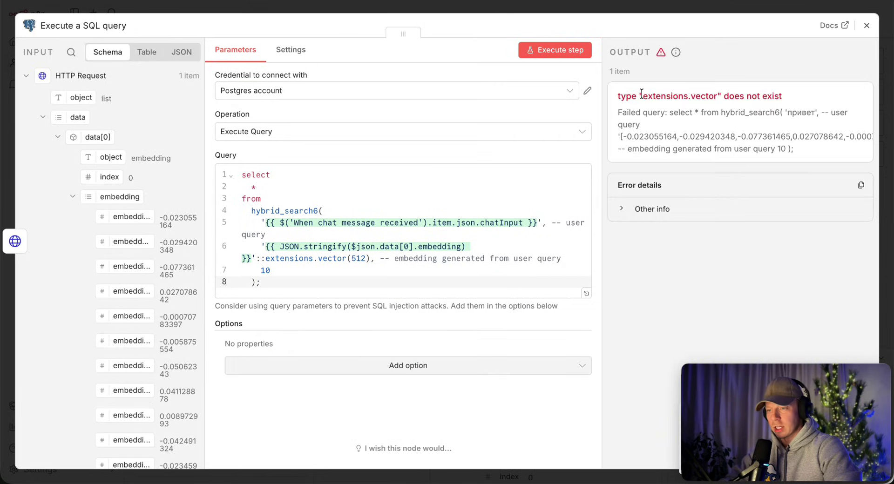
left_click_drag(643, 96, 724, 95)
Remove the "extensions." prefix from the embedding's vector cast and set its dimension to 1536
left_click_drag(316, 258, 264, 259)
key("BackSpace")
double_click(536, 247)
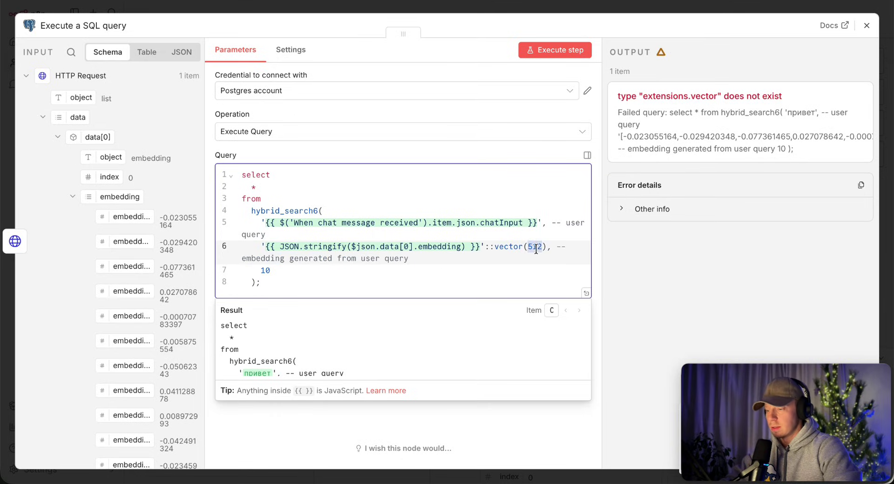
type("1536")
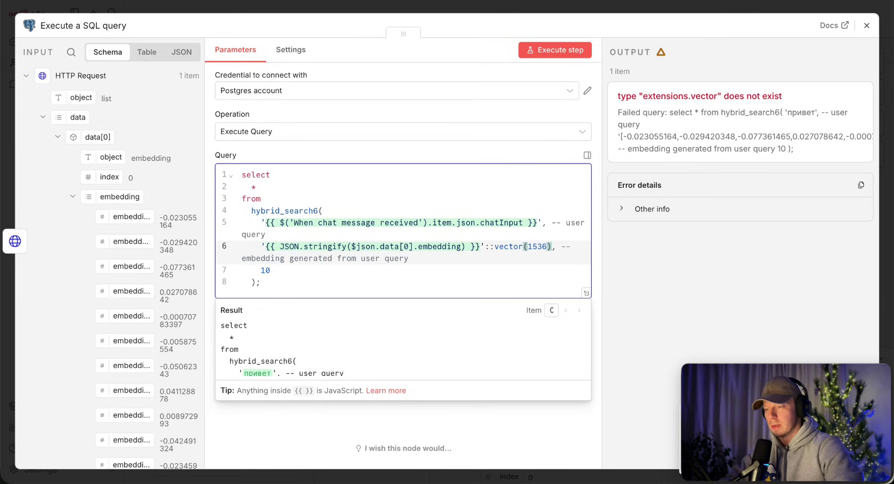
Execute the SQL query step again with the corrected vector cast, check its output and close the node
left_click(571, 52)
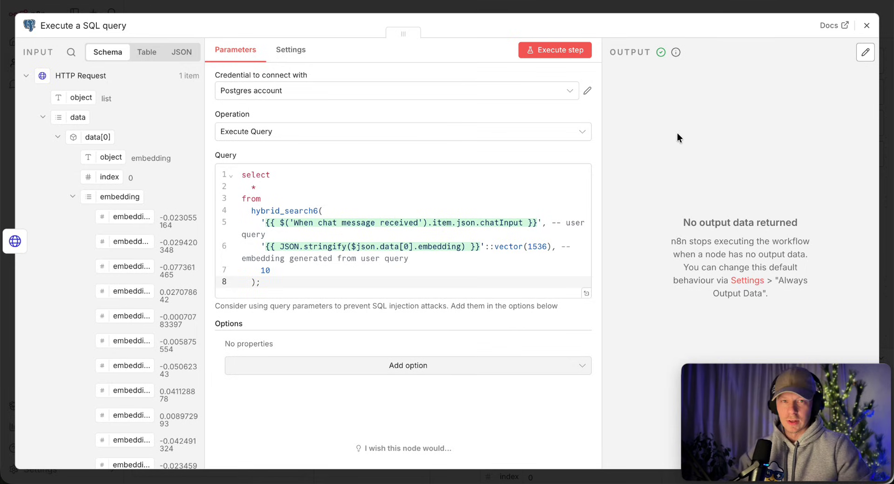
key("Escape")
Add a Supabase Vector Store node to the workflow with the "Add documents to vector store" action
key("Tab")
type("supa")
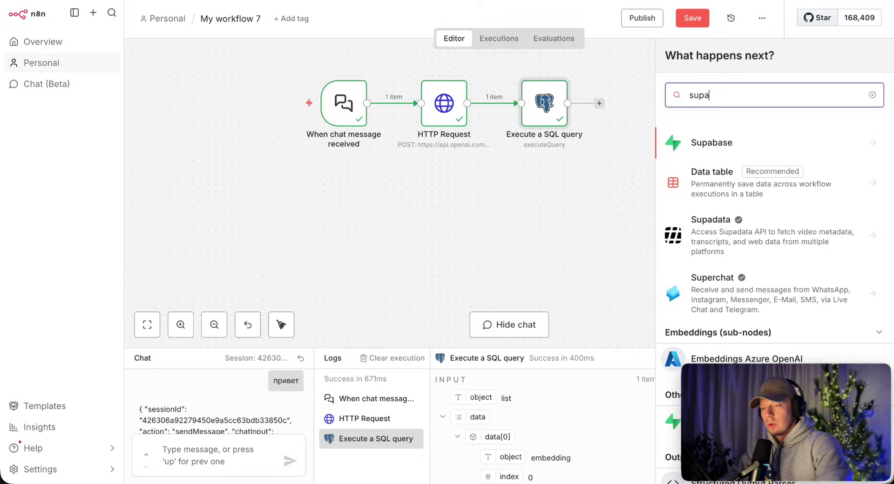
scroll(755, 281, "down", 3)
left_click(748, 273)
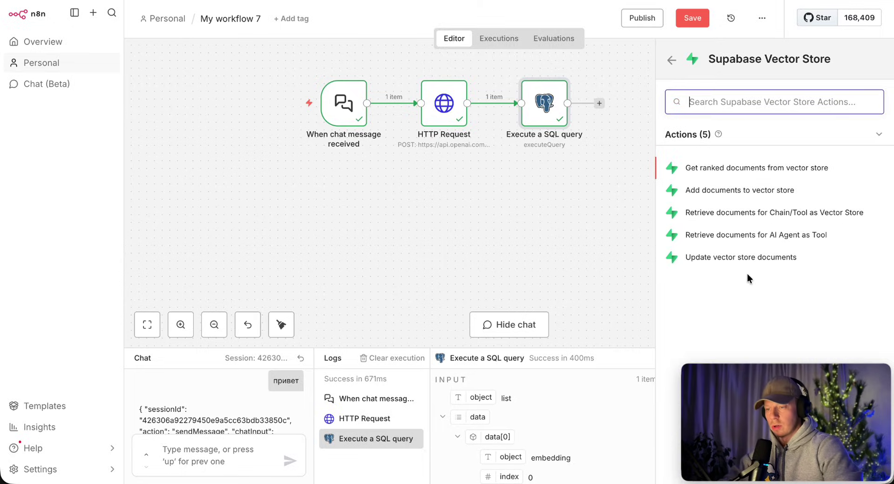
left_click(715, 191)
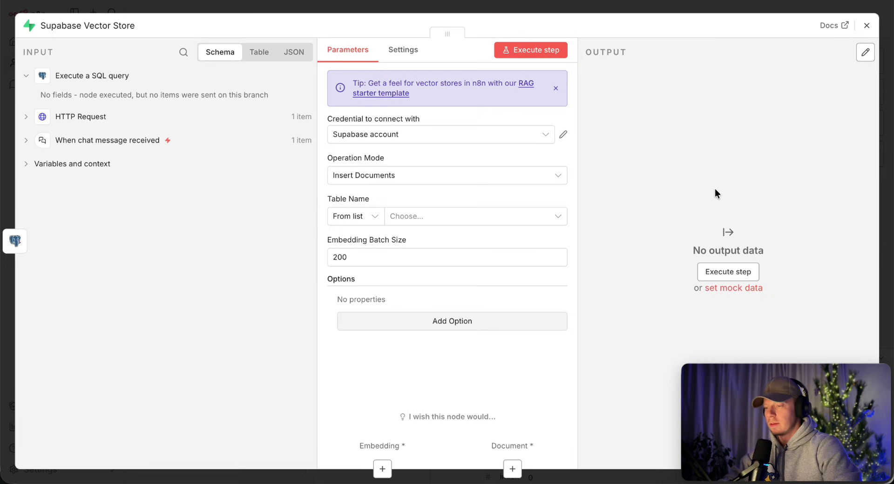
Choose documents6 as the vector store's table and set its Query Name option to hybrid_search6
left_click(418, 217)
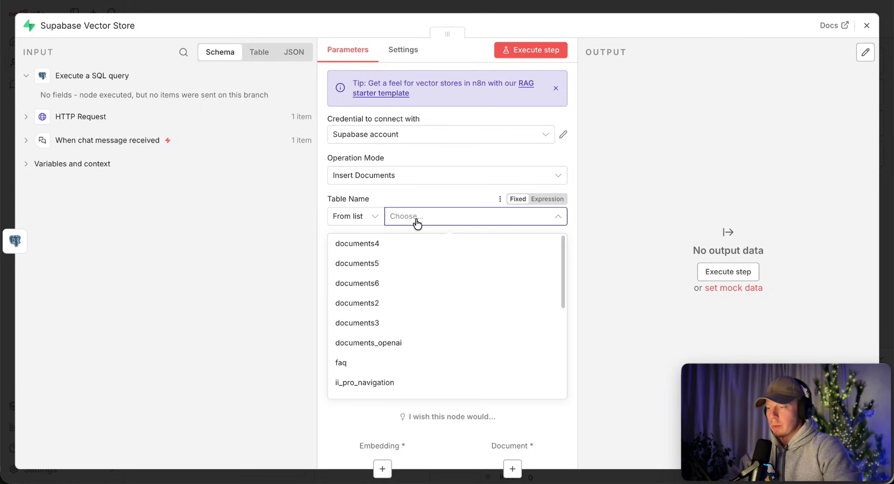
left_click(389, 286)
left_click(431, 327)
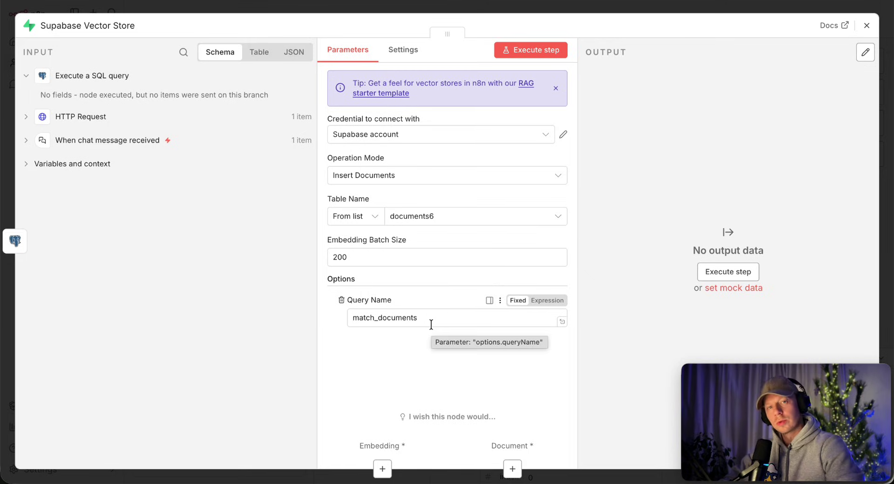
left_click(432, 325)
key("ctrl+a")
type("hybrid_search6")
left_click_drag(419, 319, 332, 322)
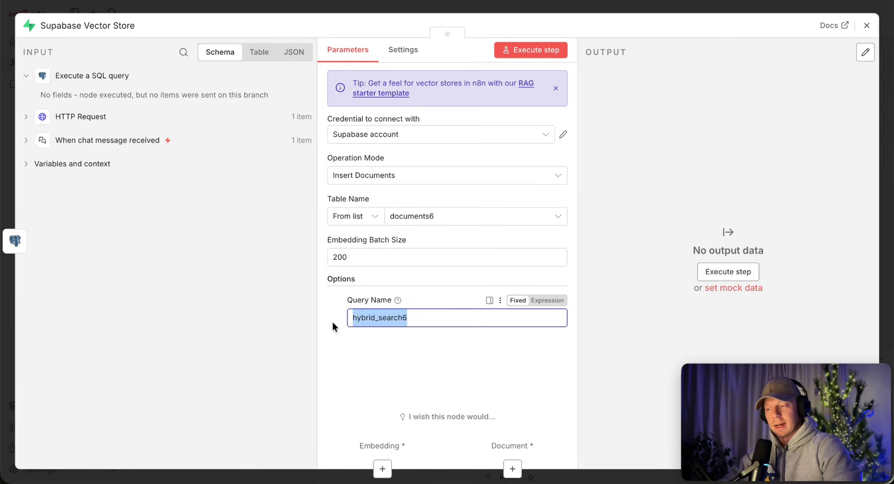
left_click(332, 321)
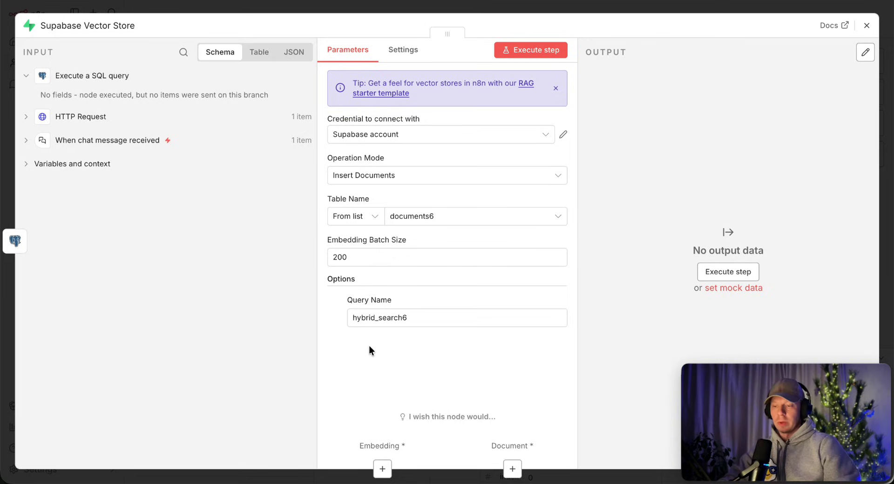
Attach an Embeddings OpenAI sub-node to the Supabase Vector Store and close its settings
left_click(383, 469)
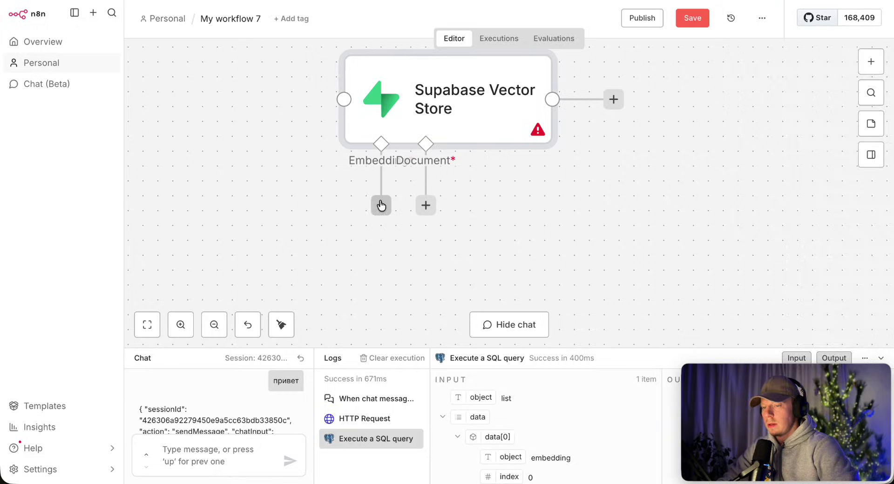
scroll(838, 296, "down", 1)
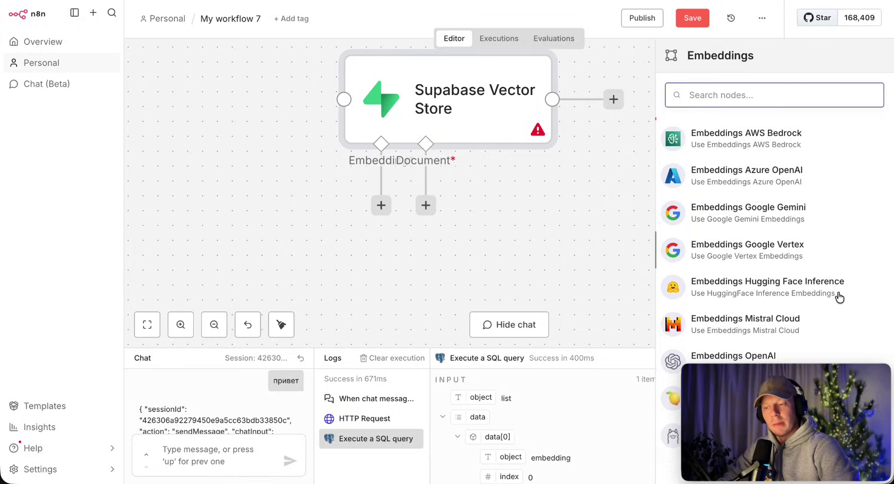
left_click(740, 354)
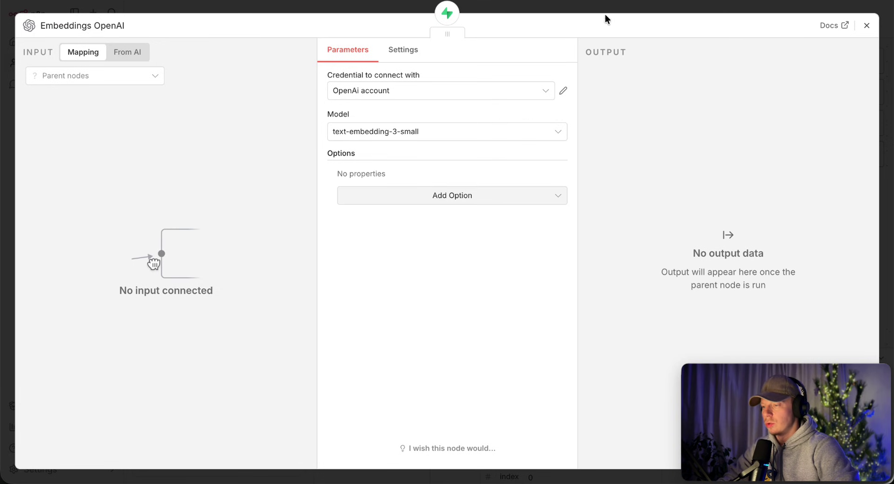
left_click(648, 6)
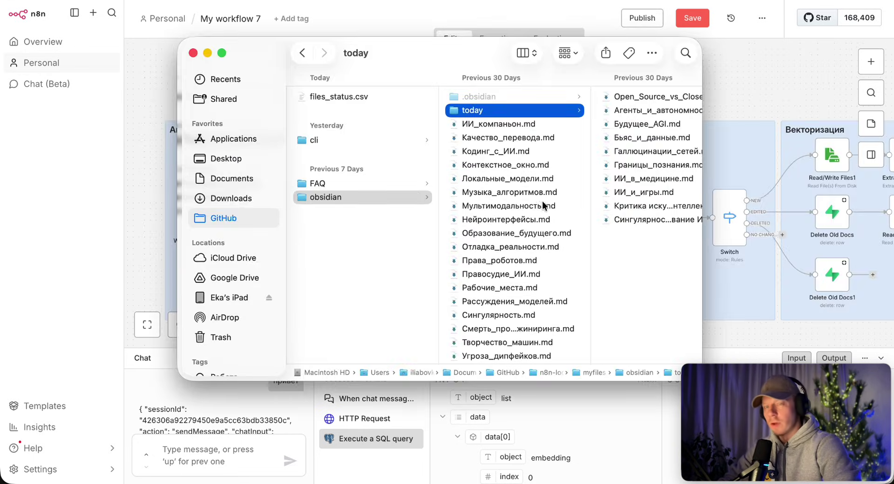
Preview the note Музыка_алгоритмов.md in the obsidian folder and examine the workflow's "Автоматический апдейт" and "Векторизация" sections
left_click(520, 194)
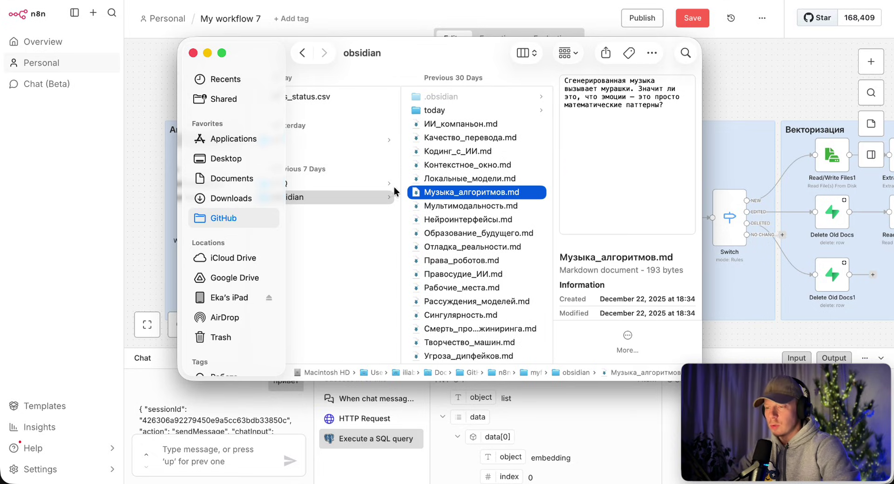
left_click(165, 100)
left_click_drag(164, 99, 581, 238)
left_click(657, 114)
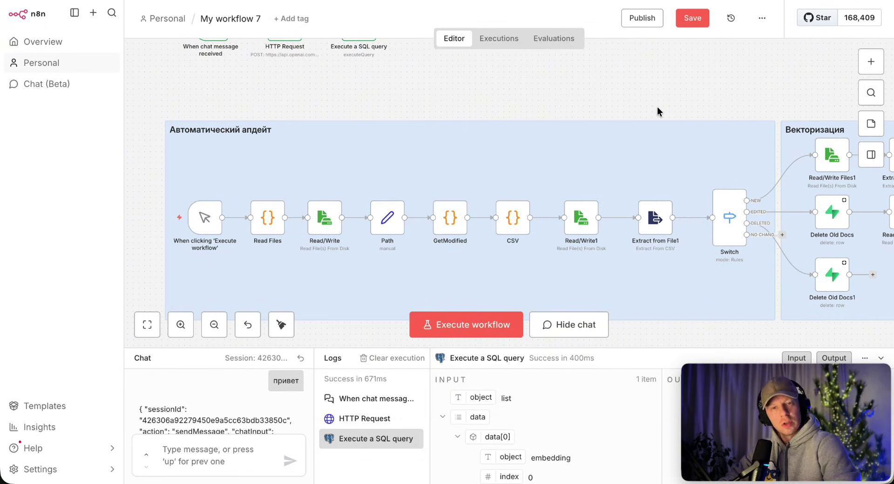
scroll(468, 110, "down", 3)
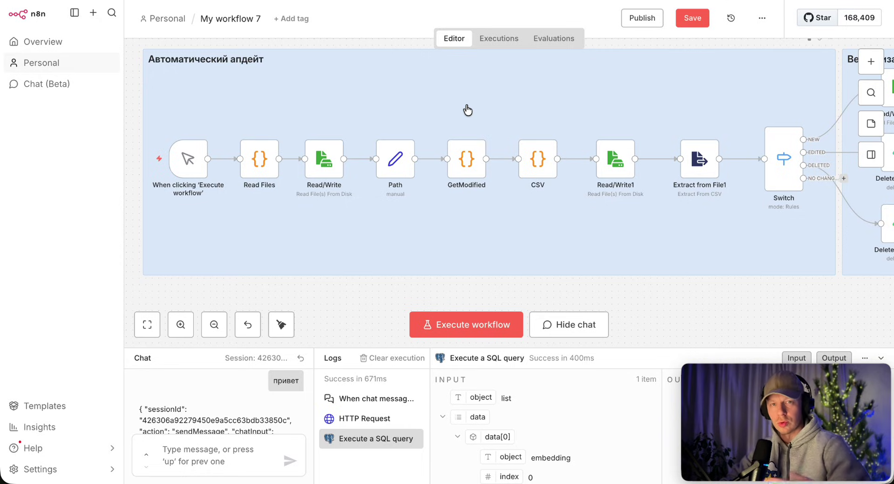
scroll(530, 177, "down", 1)
scroll(529, 177, "right", 6)
scroll(372, 173, "left", 7)
Switch to Supabase, view the documents5 table in the Table Editor and read the first row's full content text
mouse_move(239, 169)
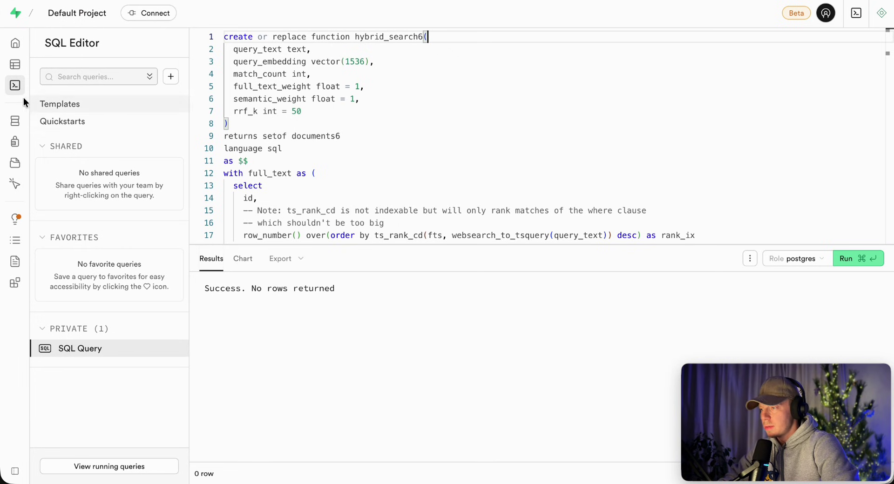
left_click(43, 65)
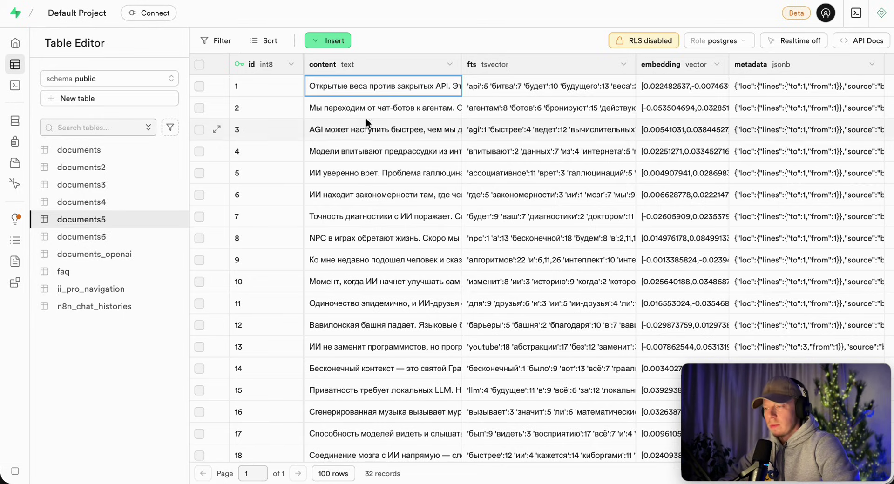
double_click(375, 91)
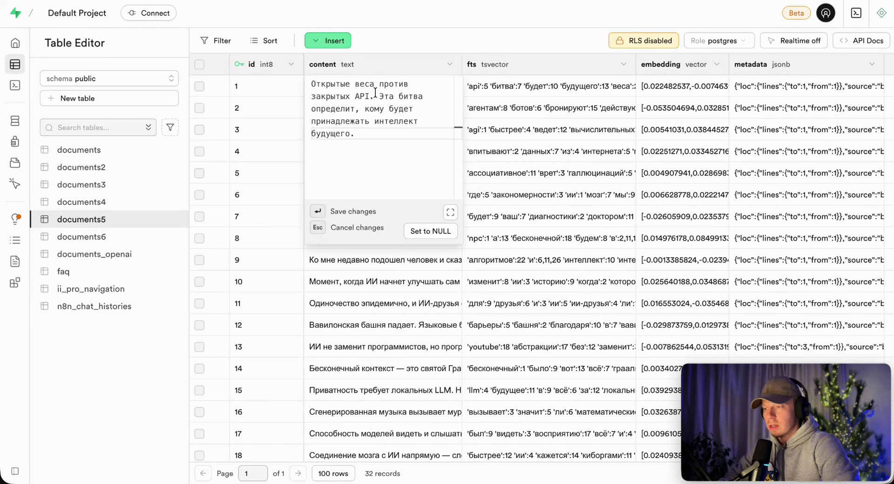
left_click_drag(311, 84, 356, 135)
left_click(395, 152)
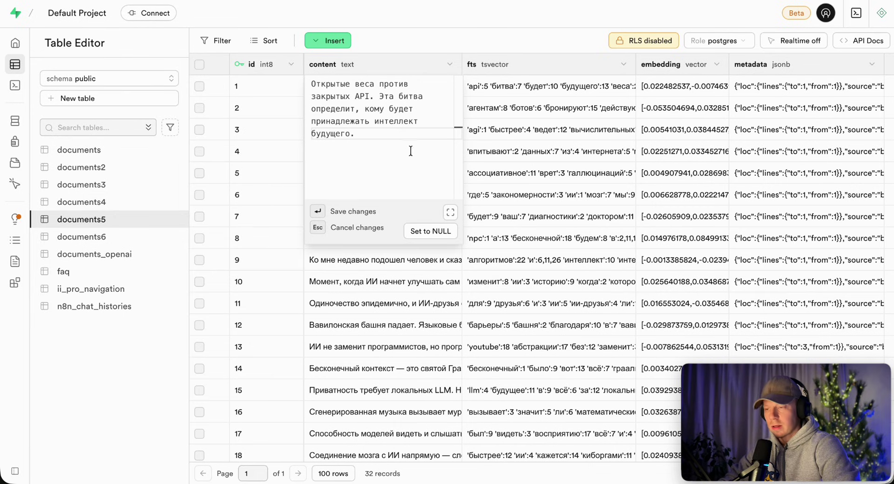
Widen the fts column of documents5 and compare the first row's search tokens with its content text
left_click(520, 87)
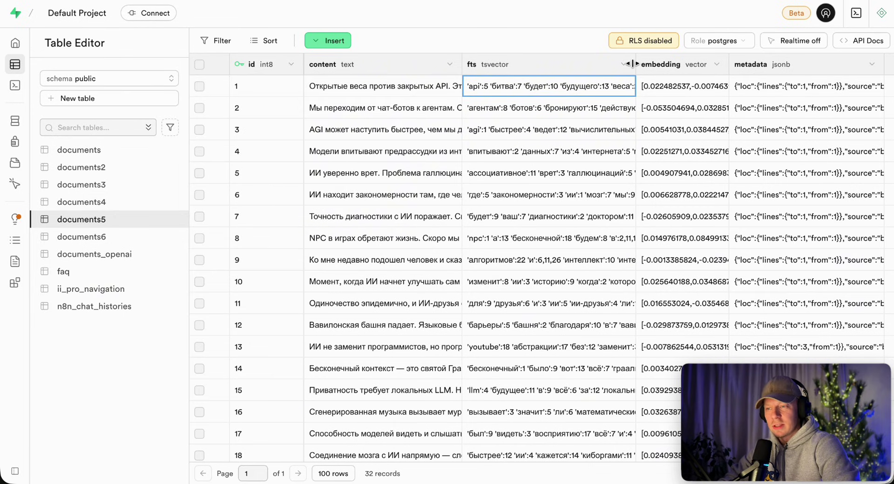
left_click_drag(636, 64, 792, 57)
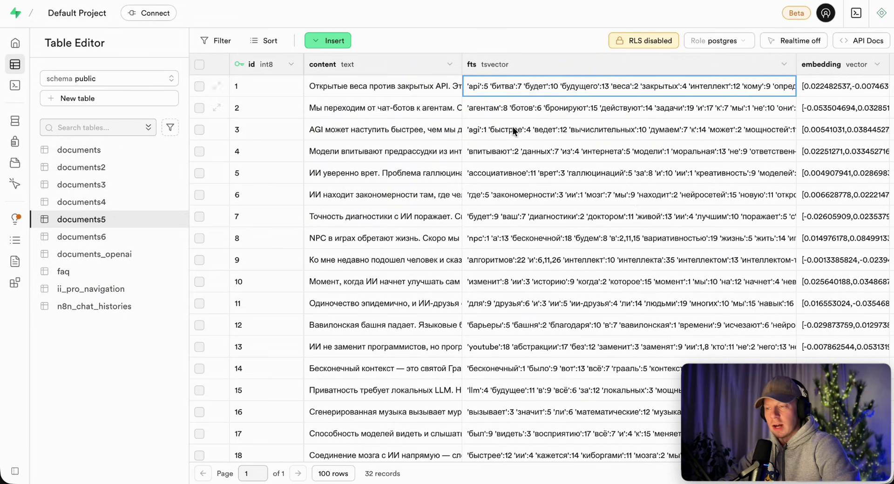
mouse_move(716, 115)
left_mouse_down()
mouse_move(512, 102)
mouse_move(476, 112)
left_mouse_up()
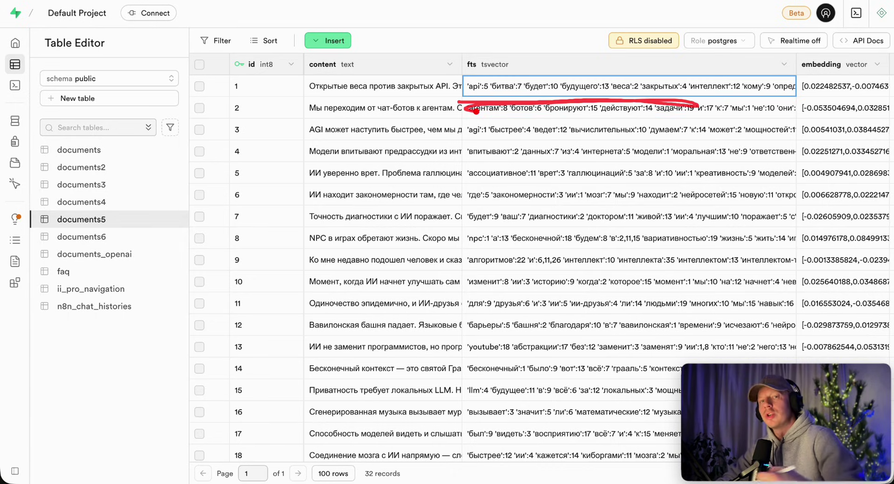
mouse_move(462, 184)
left_mouse_down()
mouse_move(516, 124)
mouse_move(528, 126)
left_mouse_up()
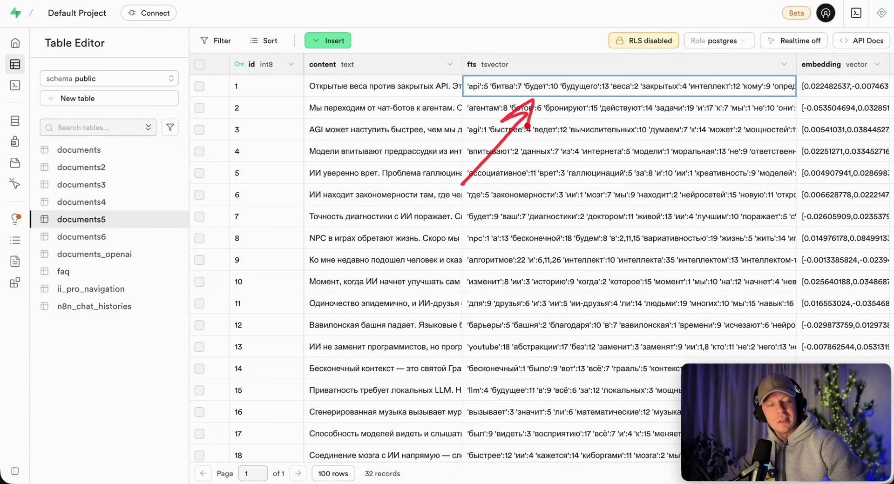
left_click_drag(438, 184, 406, 107)
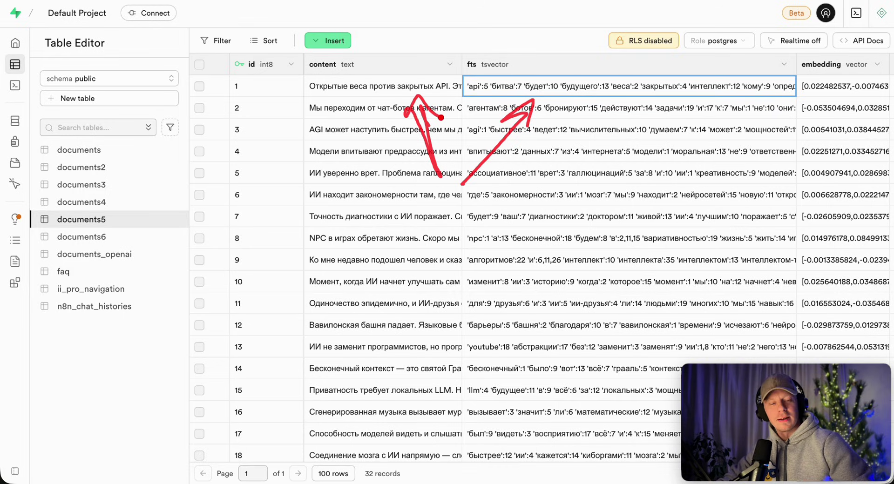
left_click_drag(561, 112, 679, 93)
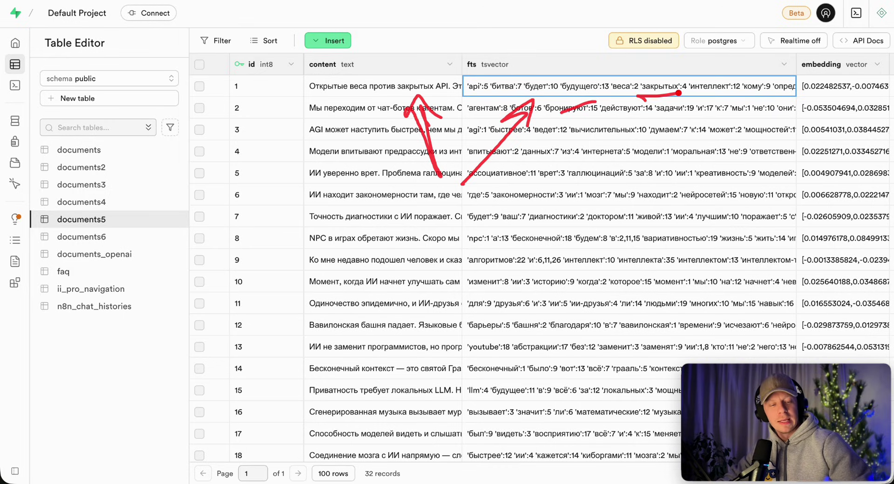
mouse_move(735, 142)
left_mouse_down()
mouse_move(733, 104)
mouse_move(745, 118)
left_mouse_up()
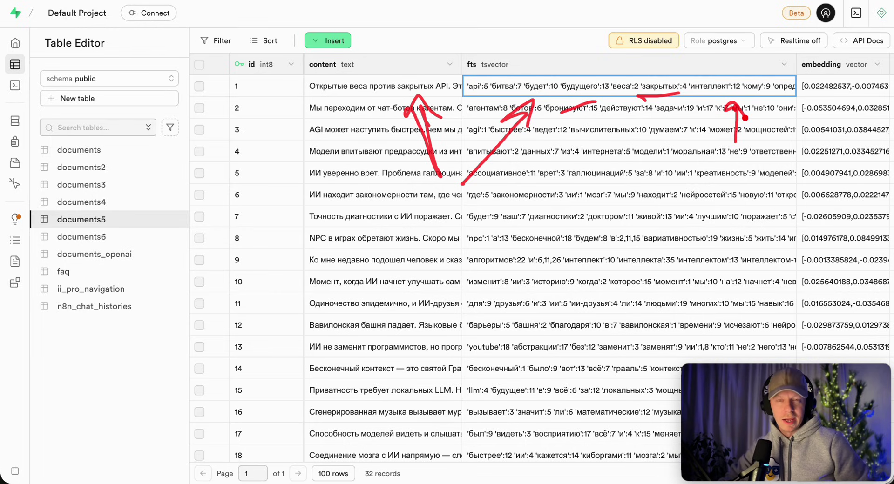
Inspect the first row's embedding and expand its metadata to read the source and file_name entries
scroll(674, 161, "right", 5)
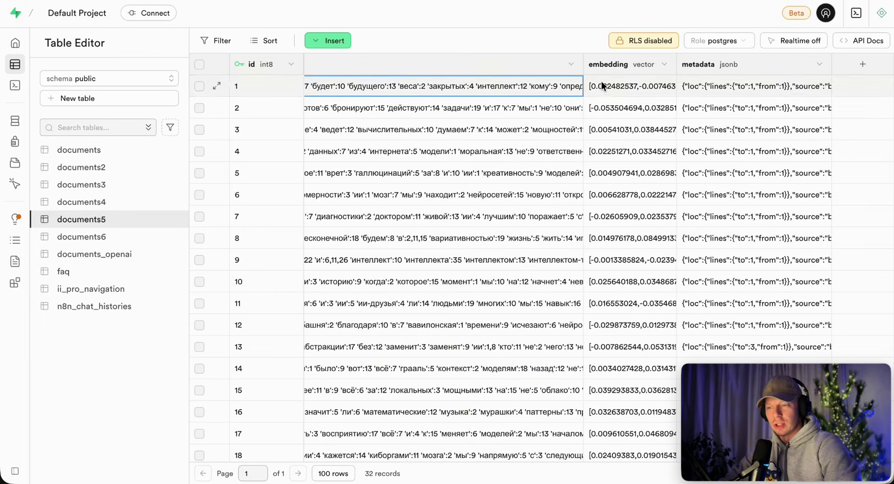
left_click(630, 87)
double_click(727, 86)
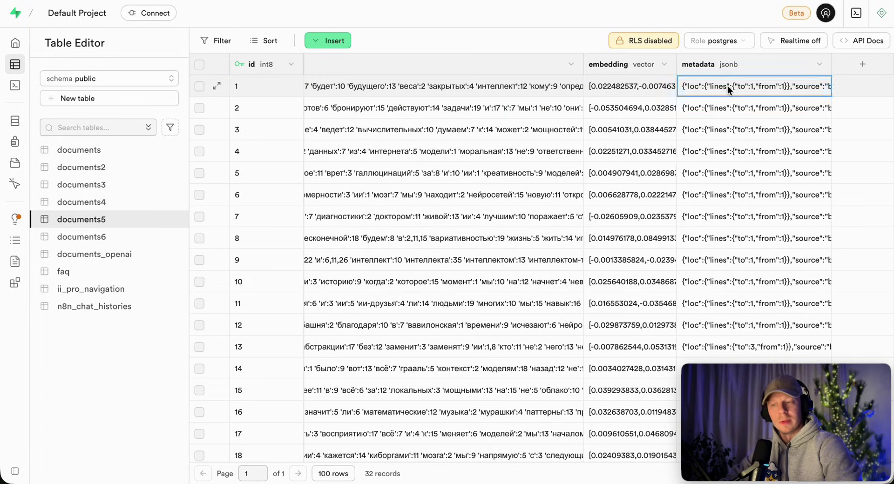
scroll(732, 140, "down", 2)
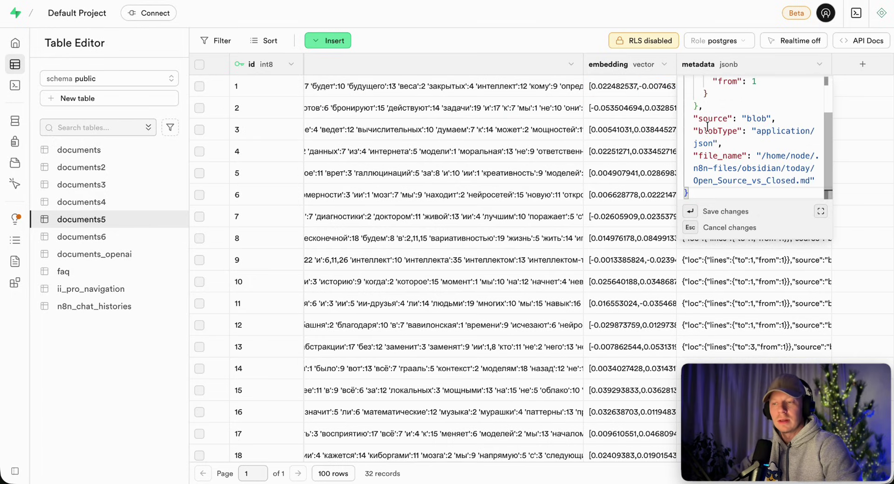
left_click_drag(707, 131, 748, 171)
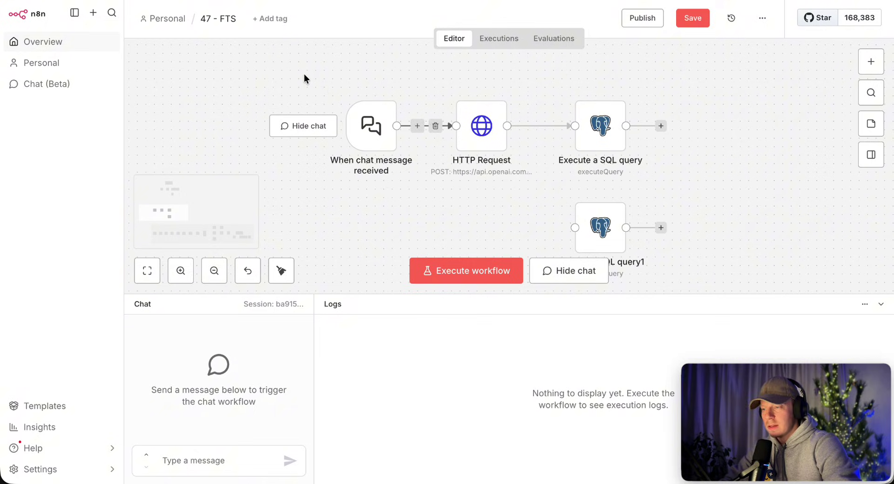
Look over the chat trigger, HTTP Request and SQL query nodes in the 47 - FTS workflow and its additional workflow actions
left_click_drag(305, 76, 715, 182)
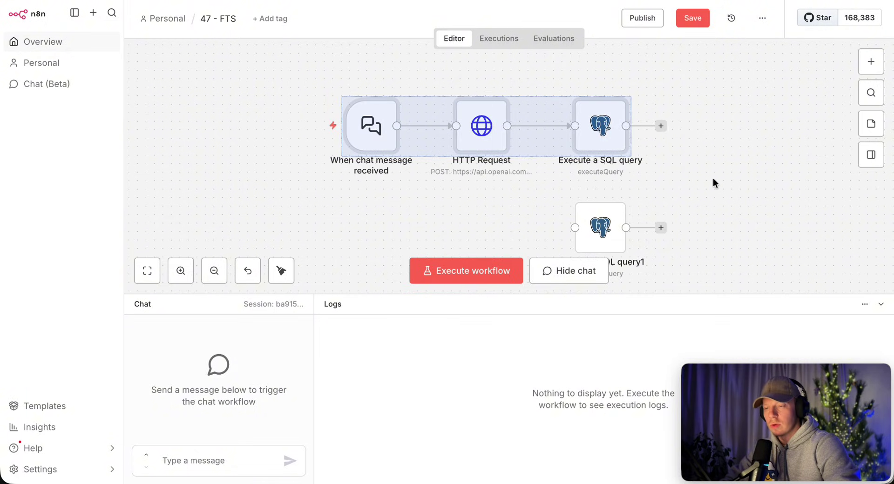
left_click(713, 180)
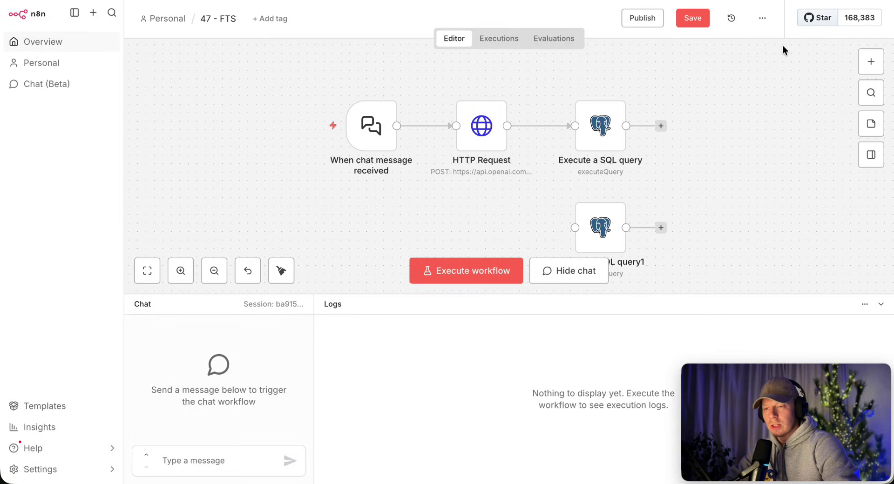
left_click(762, 18)
left_click(662, 86)
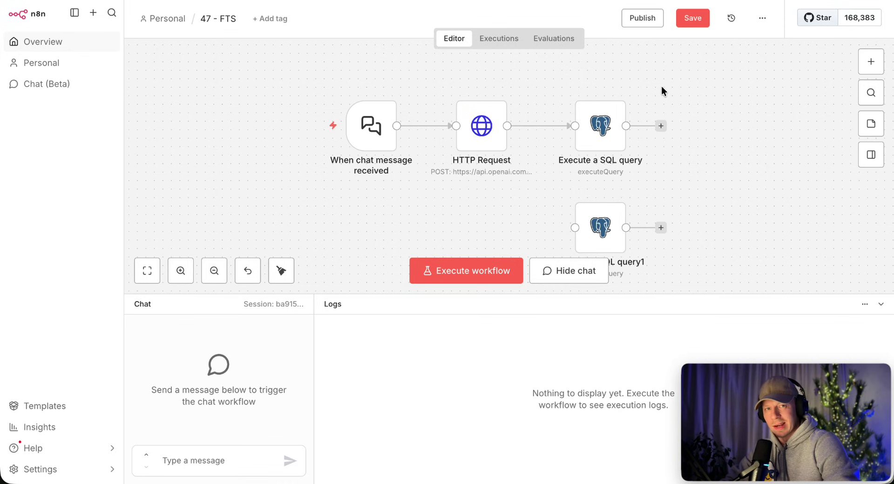
Switch to Telegram and browse the ИИшенка channel back to the 28 December 2025 post about the Obsidian RAG agent
key("super+Tab")
scroll(506, 271, "up", 7)
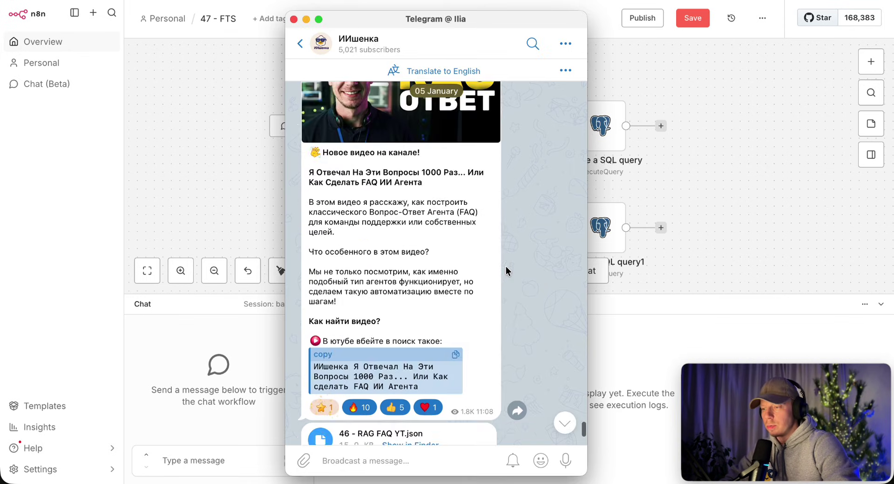
scroll(505, 268, "up", 15)
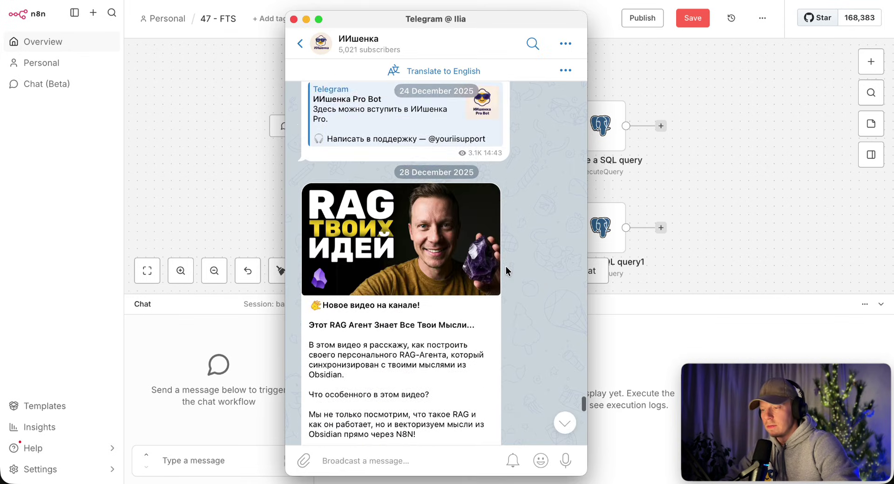
Find the YT - You Need N8N.json template in the 24 December 2025 post and check the workflow's import options in n8n
scroll(506, 266, "up", 15)
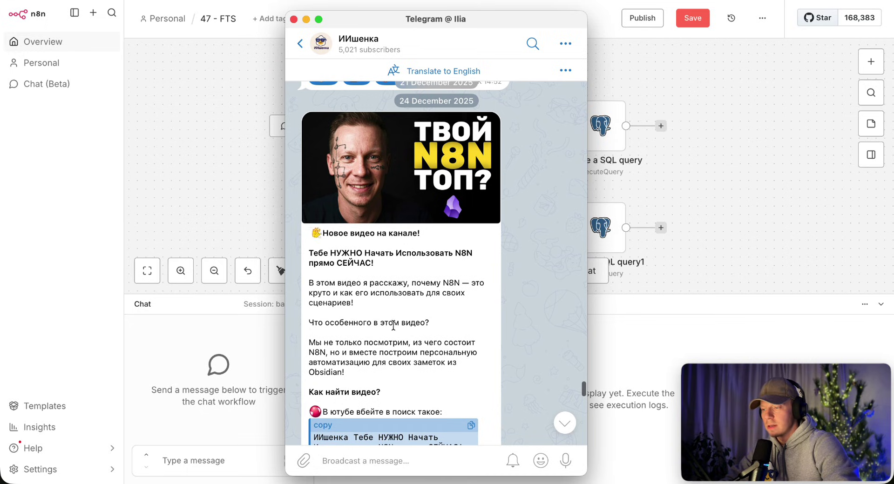
scroll(393, 325, "down", 5)
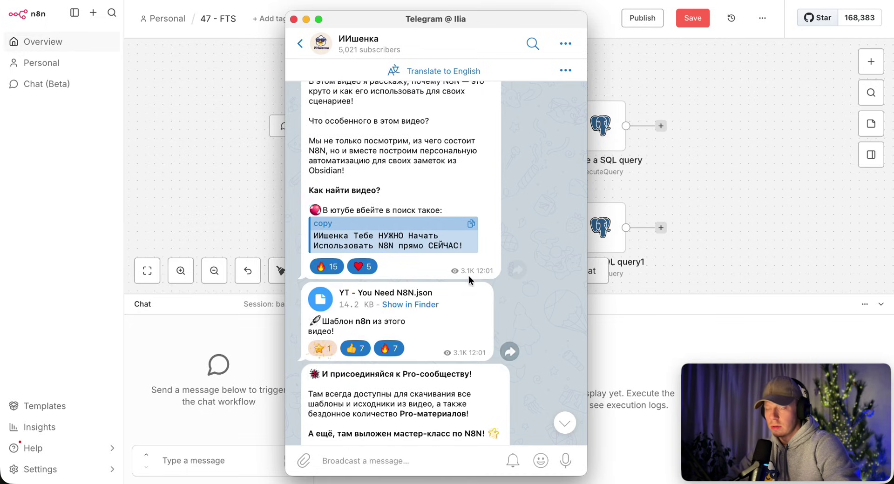
left_click(750, 138)
left_click(764, 19)
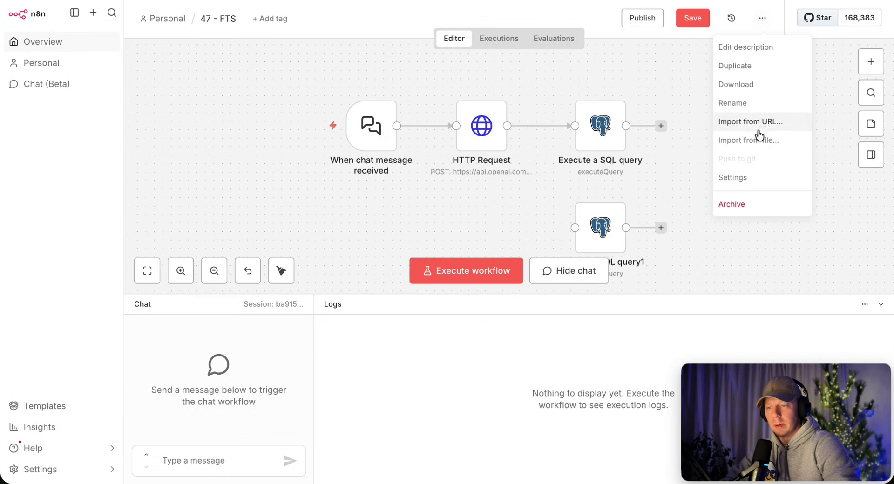
left_click(658, 84)
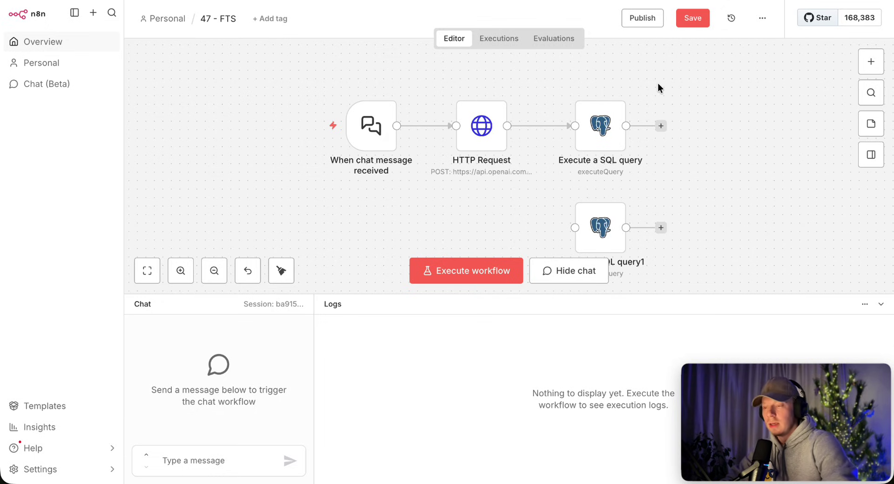
Switch to Telegram, browse the Pro channel's November to January posts for n8n template links, and return to n8n
key("alt+Tab")
scroll(502, 217, "down", 15)
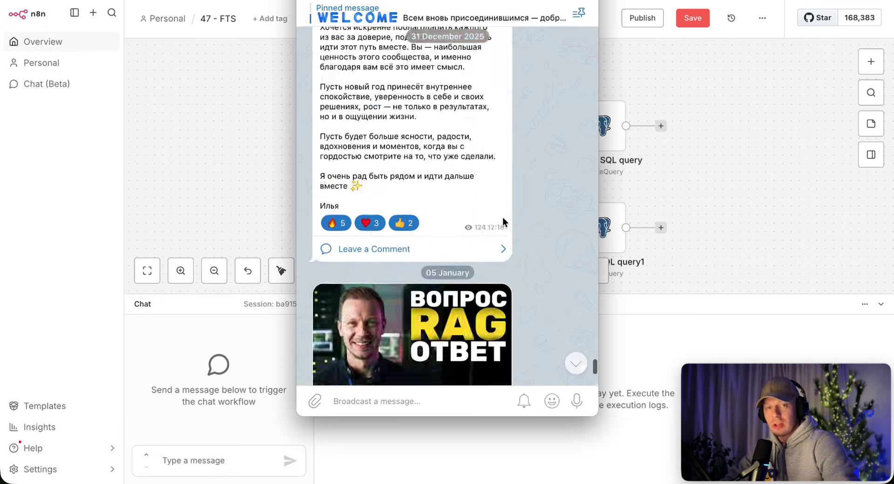
scroll(502, 217, "up", 15)
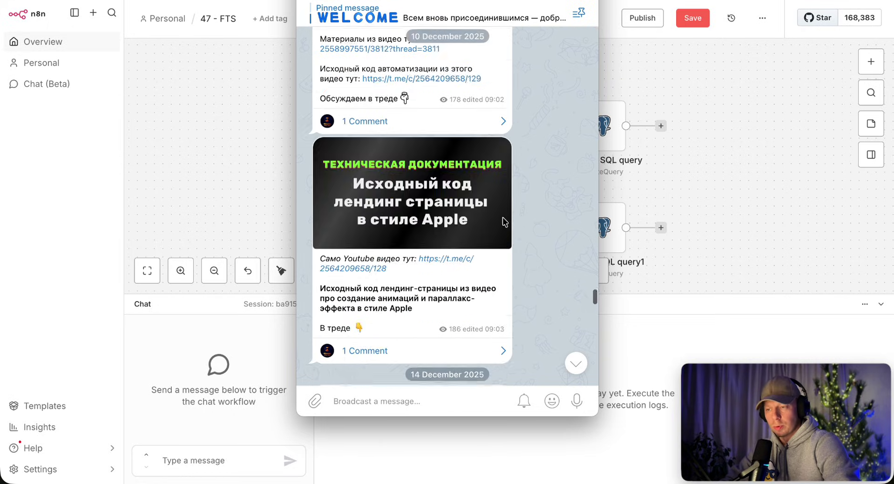
scroll(504, 221, "up", 5)
scroll(504, 220, "down", 12)
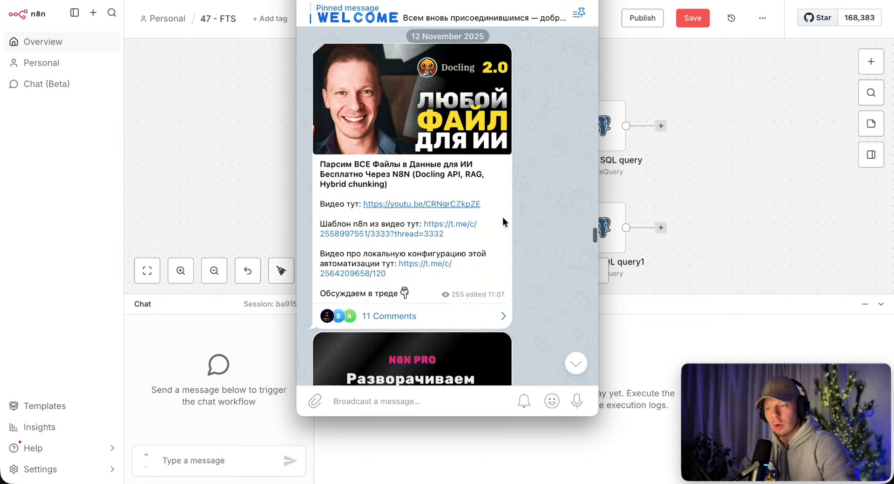
scroll(502, 217, "down", 10)
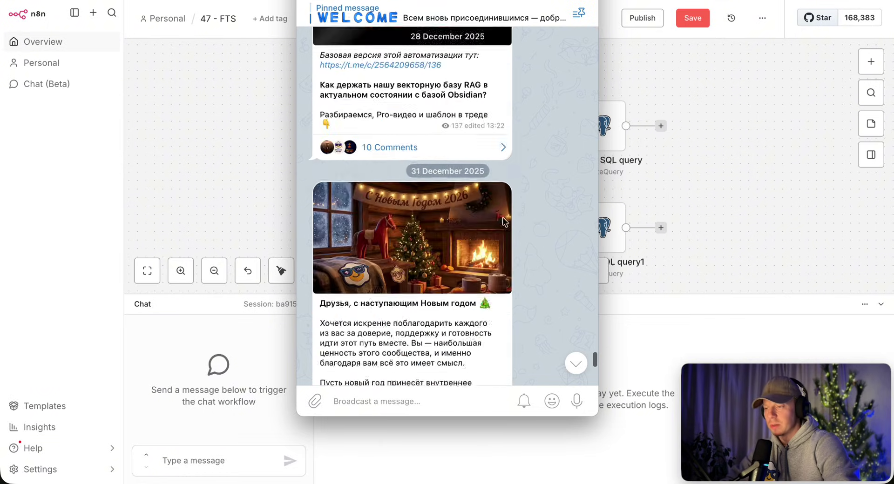
scroll(502, 217, "up", 3)
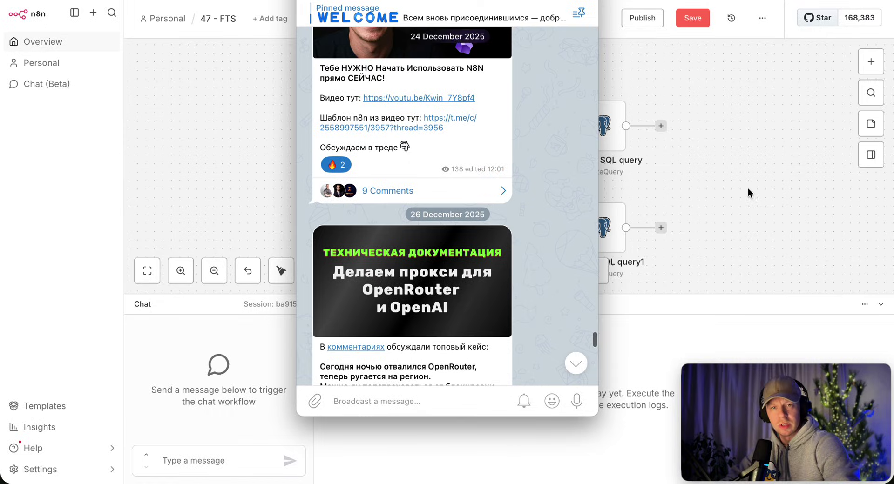
left_click(724, 194)
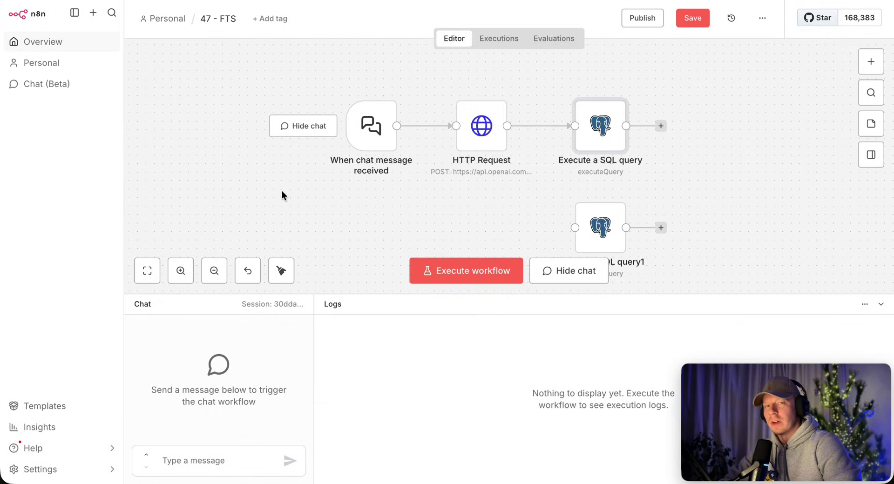
Send the message "Учеба" in the workflow chat to run the hybrid search
left_click(182, 461)
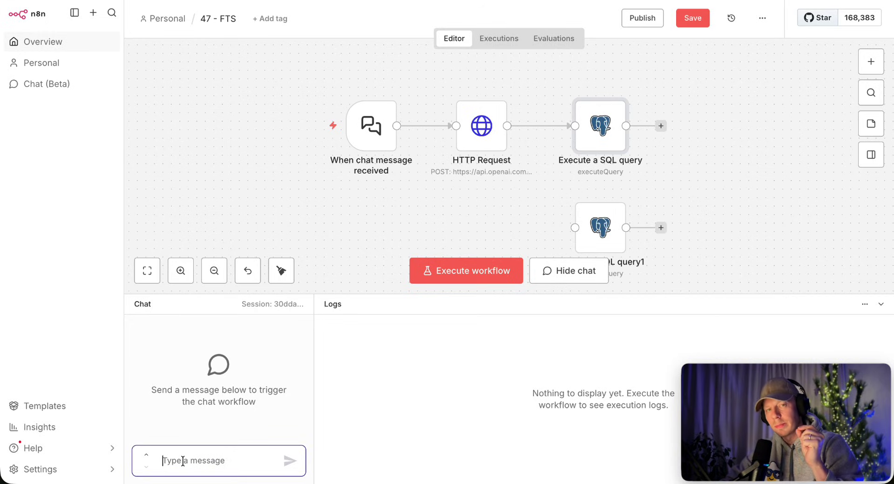
type("Уе")
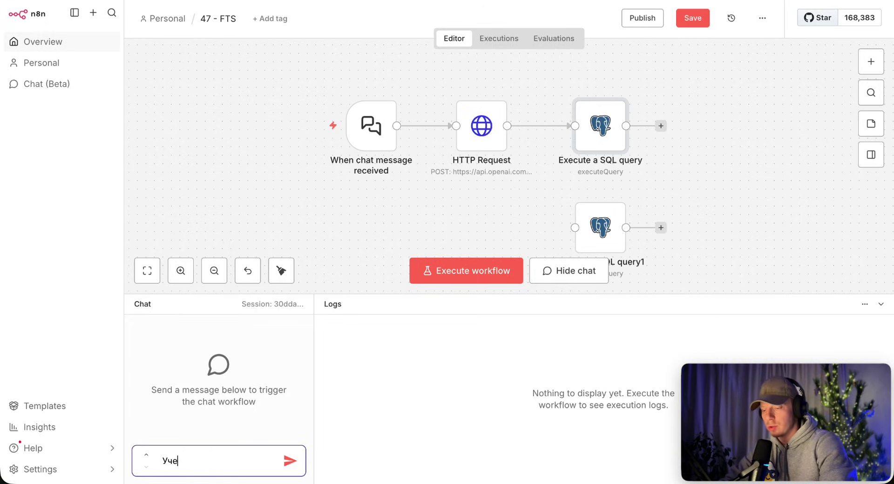
key("BackSpace")
type("чебни")
key("BackSpace")
key("BackSpace")
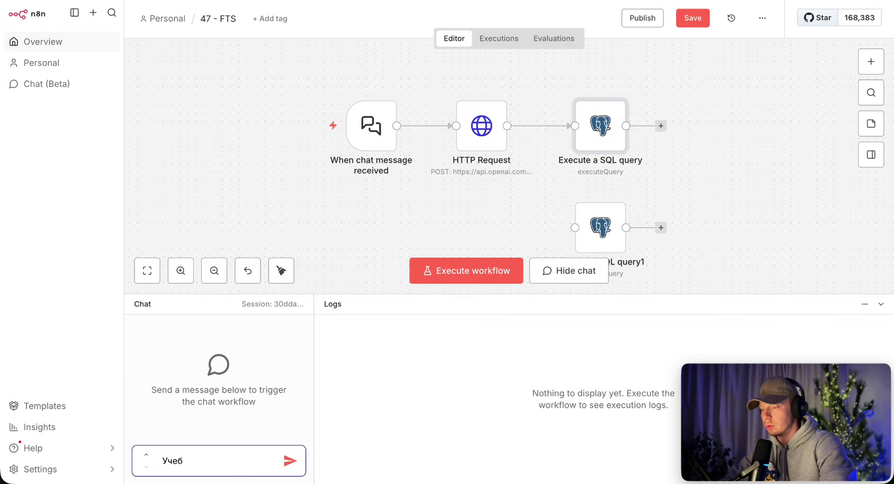
type("а")
key("Return")
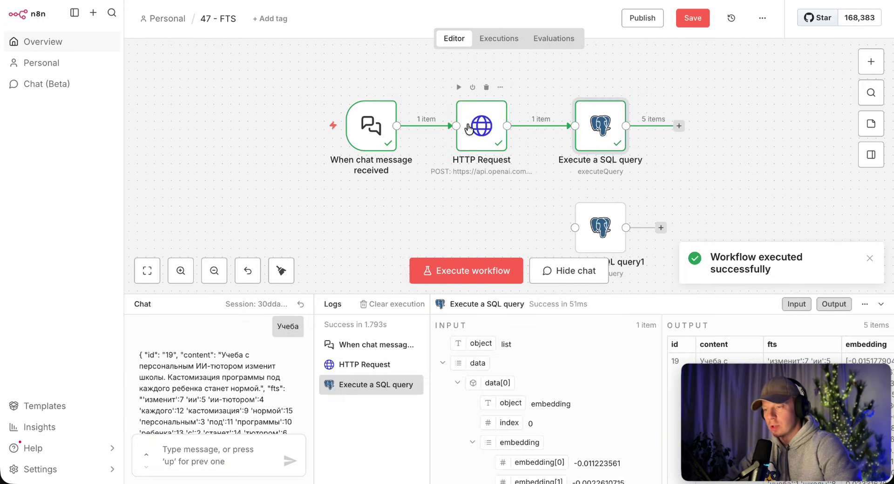
Open the Execute a SQL query node and compare the first returned row's content text with its fts tokens
double_click(590, 125)
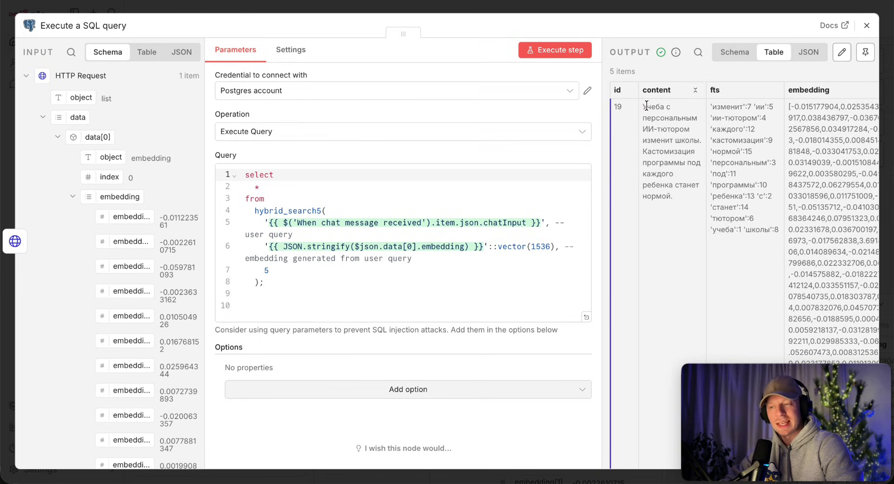
left_click_drag(643, 106, 690, 198)
left_click(674, 129)
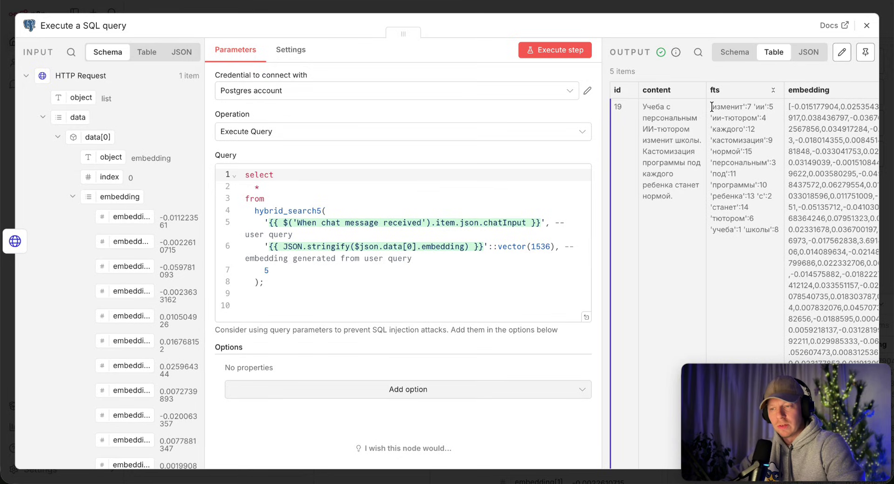
left_click_drag(711, 106, 745, 205)
left_click(720, 121)
left_click_drag(720, 120, 757, 219)
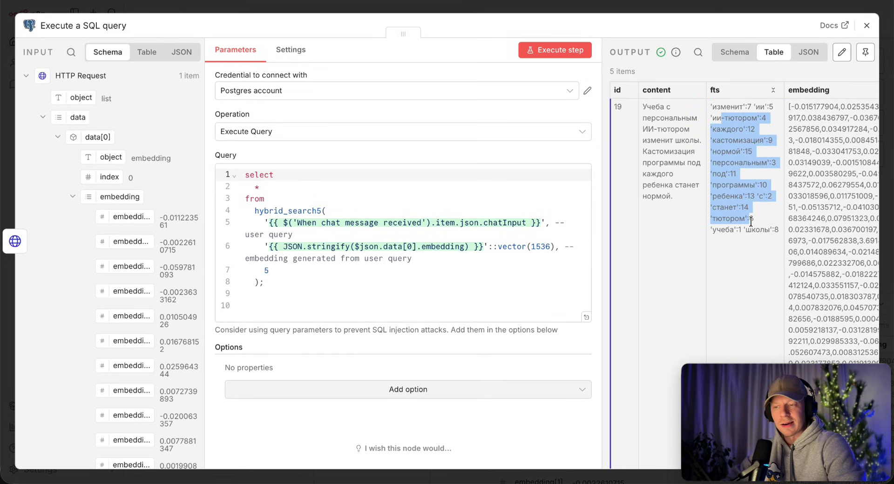
left_click(767, 216)
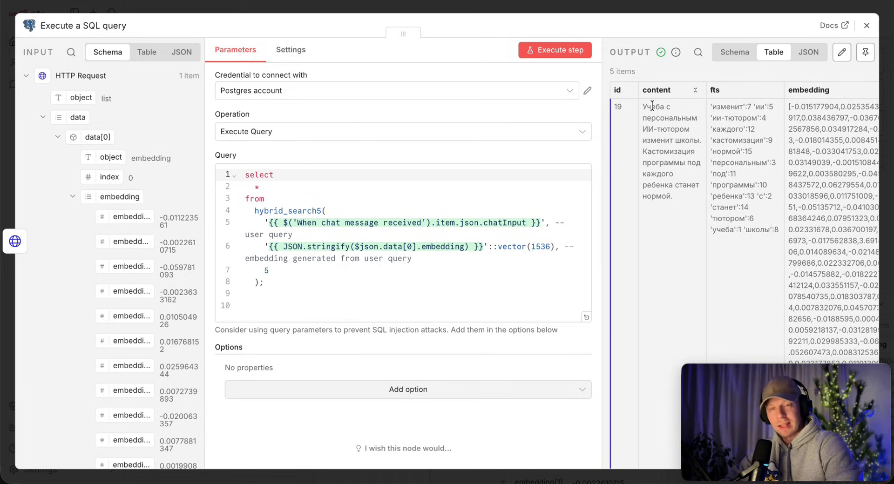
left_click_drag(652, 106, 678, 189)
left_click(676, 154)
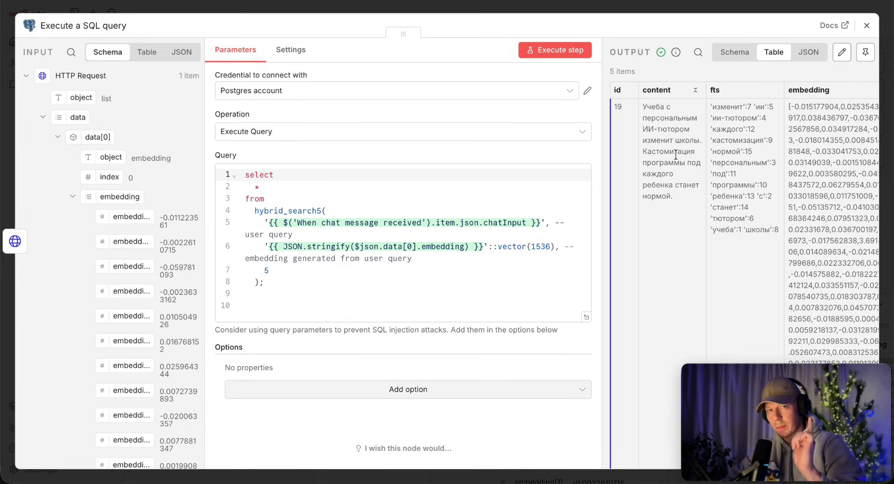
left_click(644, 4)
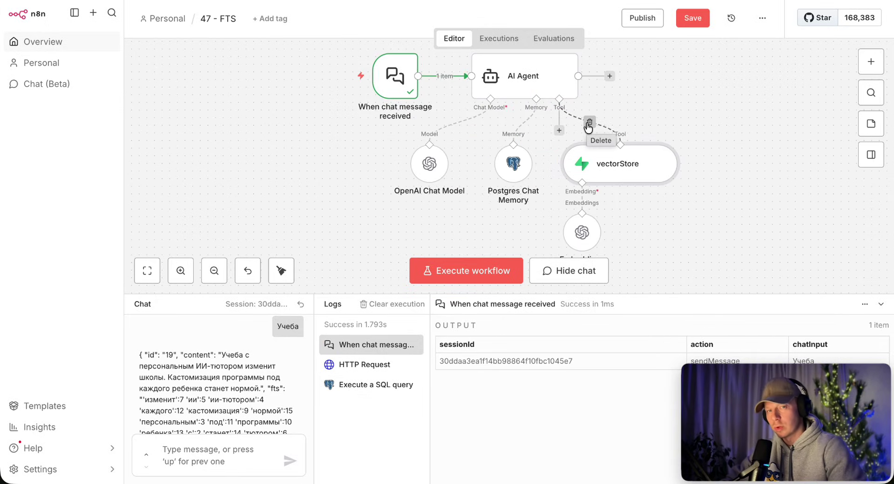
Reset the chat session and send "Учеба" to the AI Agent that uses the vectorStore tool
left_click(301, 304)
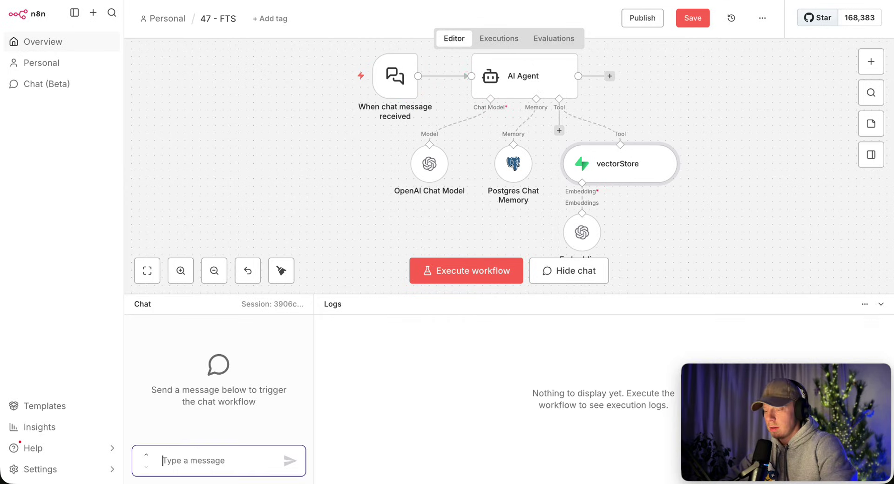
type("Учеба")
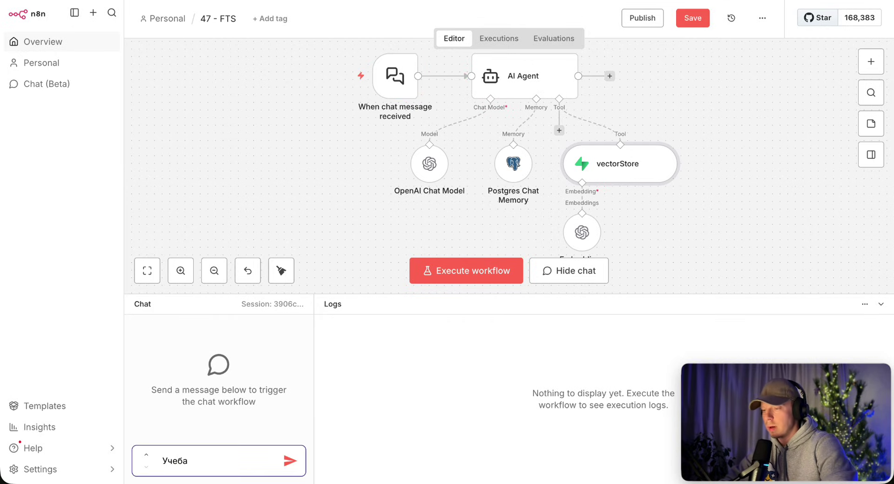
key("Return")
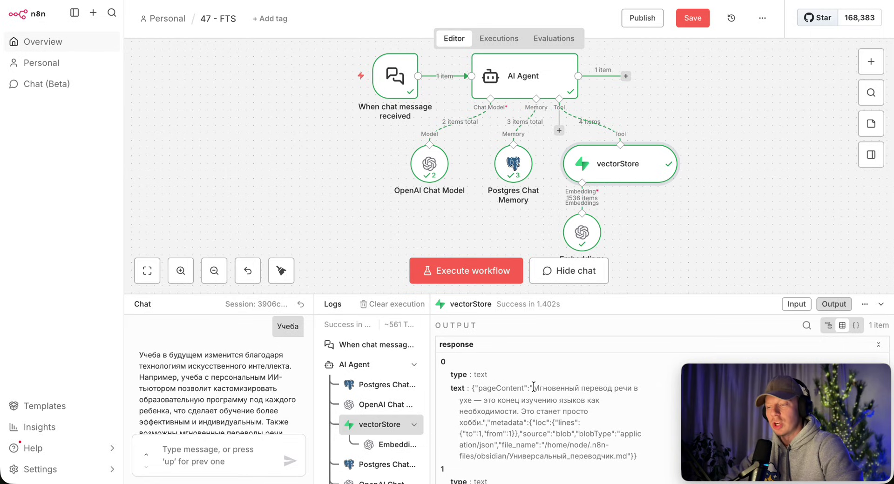
Examine the first pageContent entry in the vectorStore output against the chat query "Учеба"
left_click_drag(534, 387, 519, 413)
left_click(520, 413)
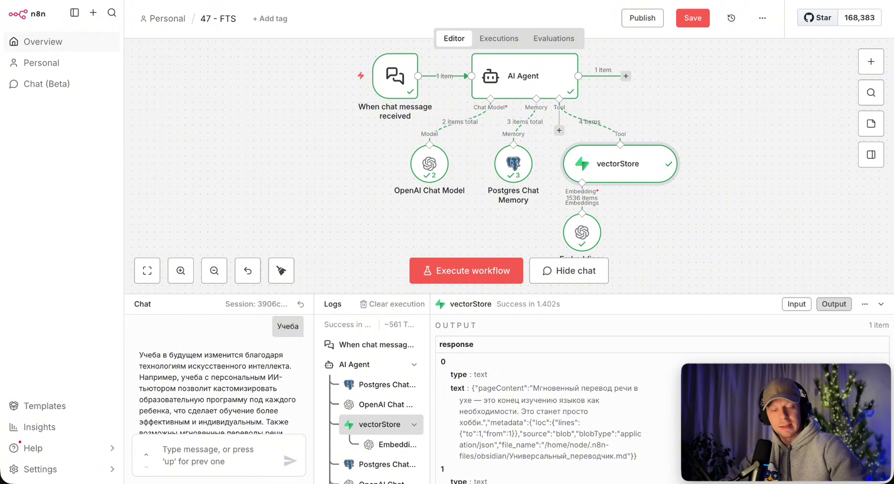
mouse_move(324, 291)
left_mouse_down()
mouse_move(368, 226)
mouse_move(353, 287)
left_mouse_up()
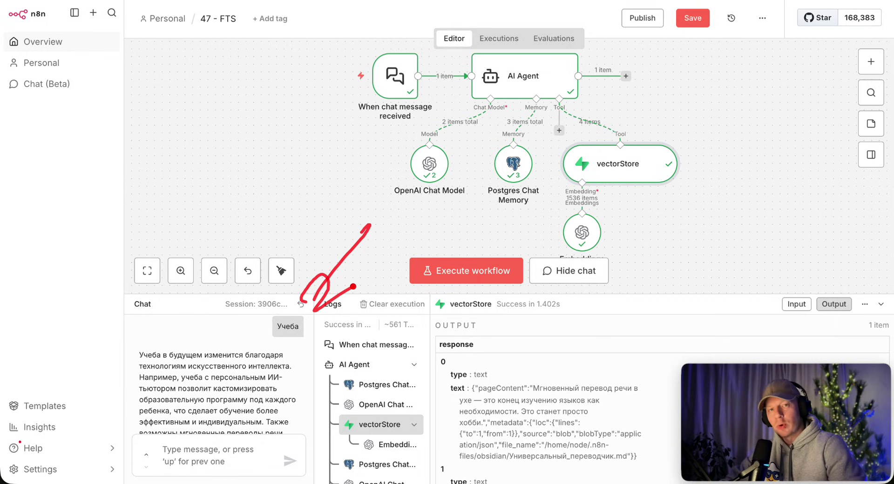
left_click_drag(559, 390, 655, 297)
left_click_drag(573, 352, 606, 362)
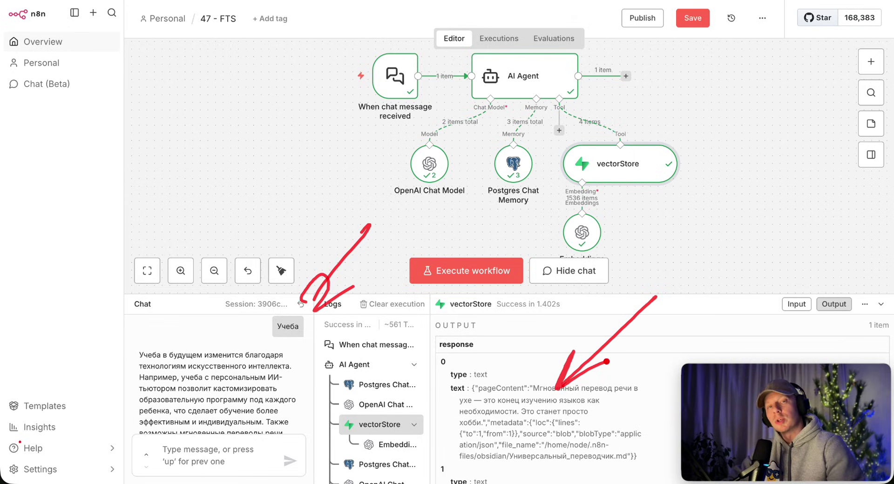